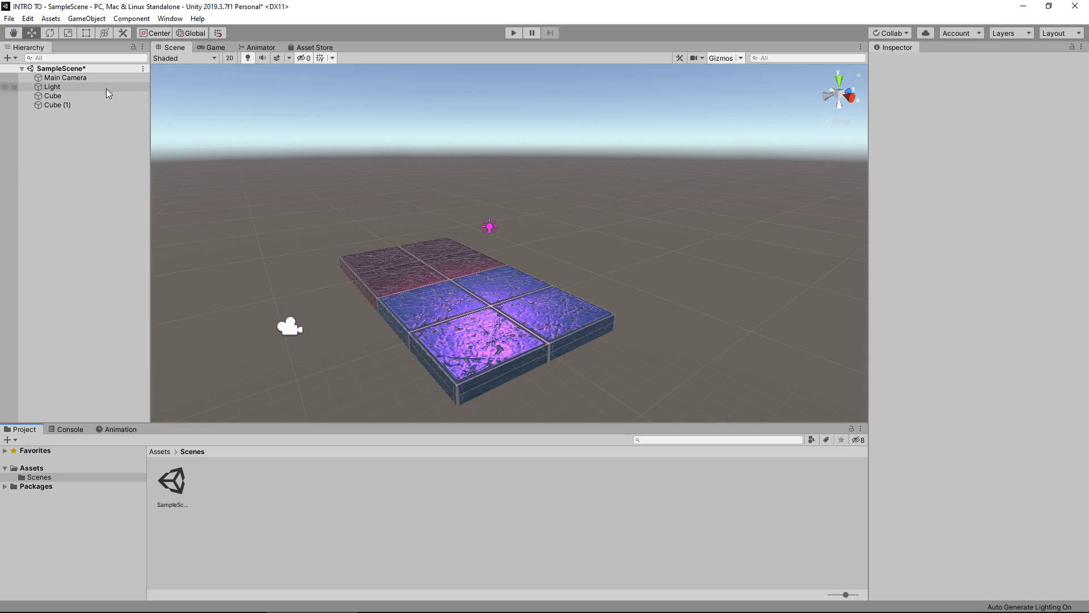
Select the Main Camera, move it to Position X 4.78 and tilt it to Rotation X 10.96
click(90, 79)
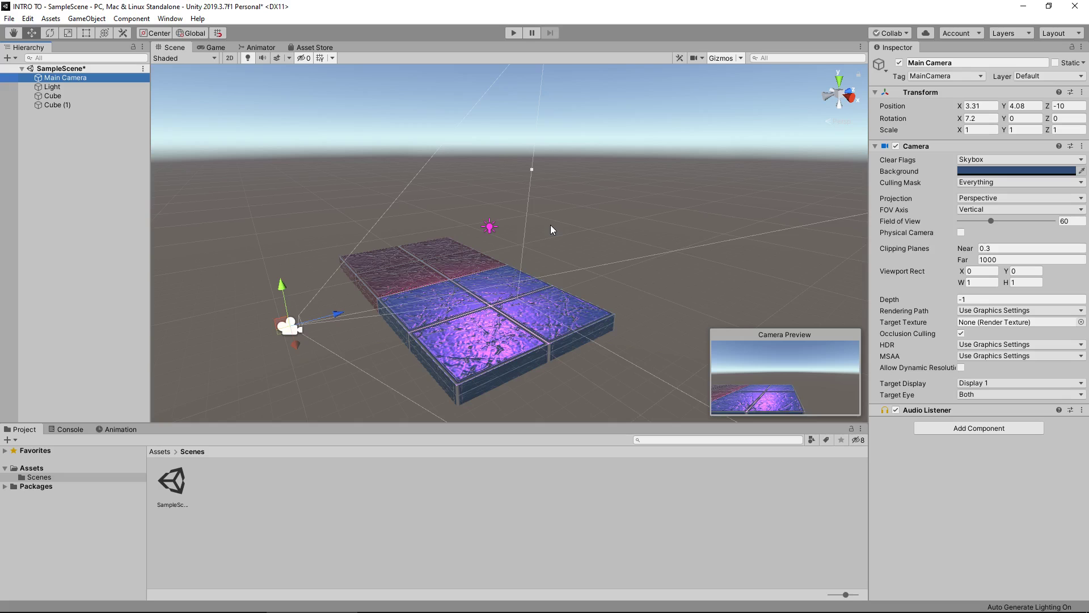
mouse_move(293, 344)
mouse_down()
mouse_move(273, 288)
mouse_move(269, 311)
mouse_move(295, 348)
mouse_move(293, 333)
mouse_up()
drag(960, 122, 1021, 127)
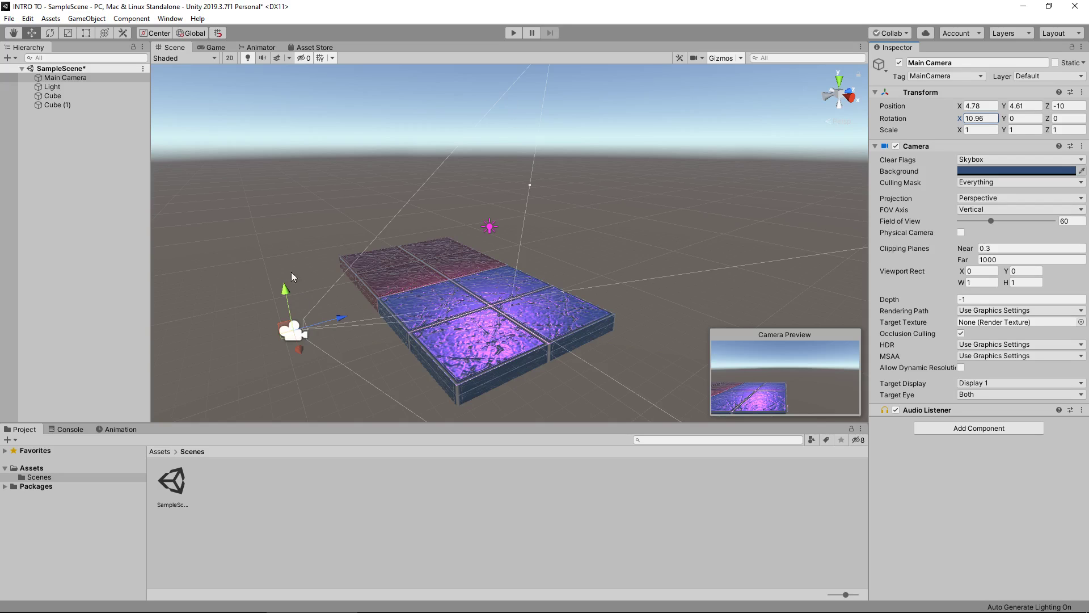
Enter play mode and try Clear Flags set to Solid Color, Depth only and Don't Clear
click(514, 33)
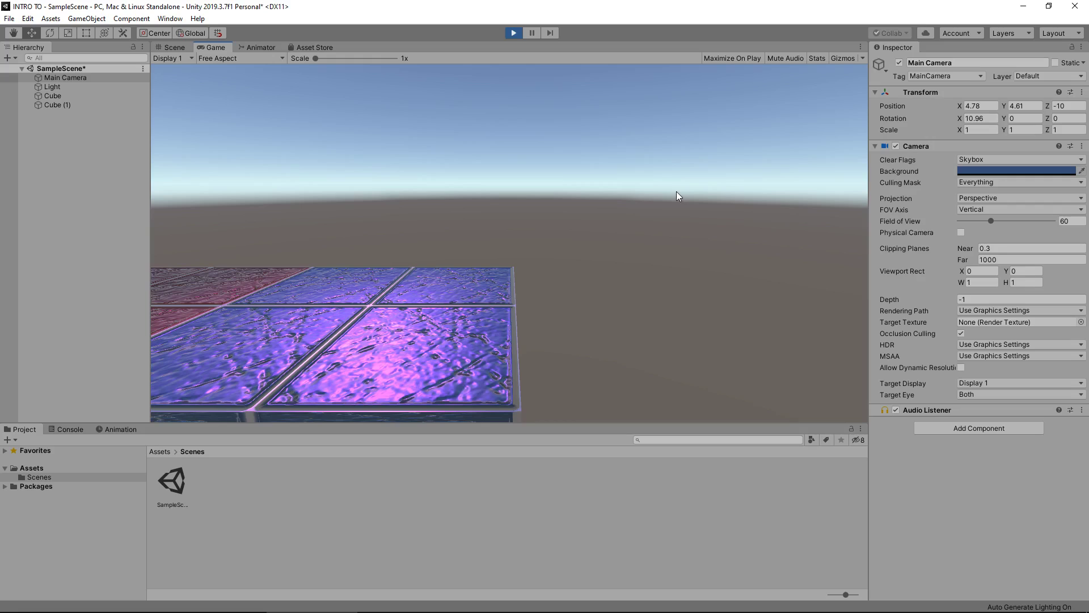
click(1015, 160)
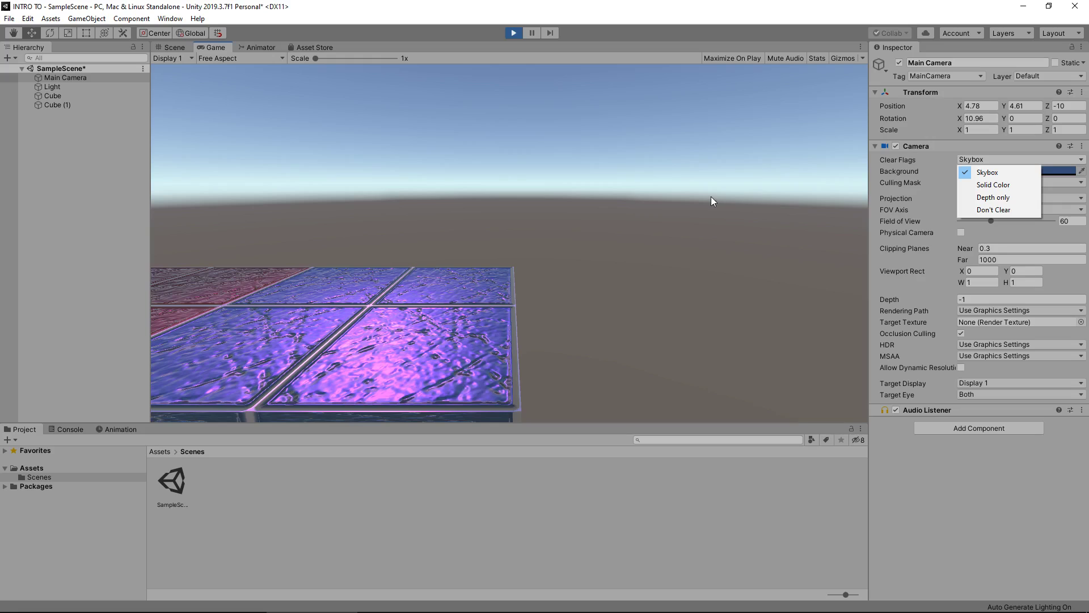
click(993, 185)
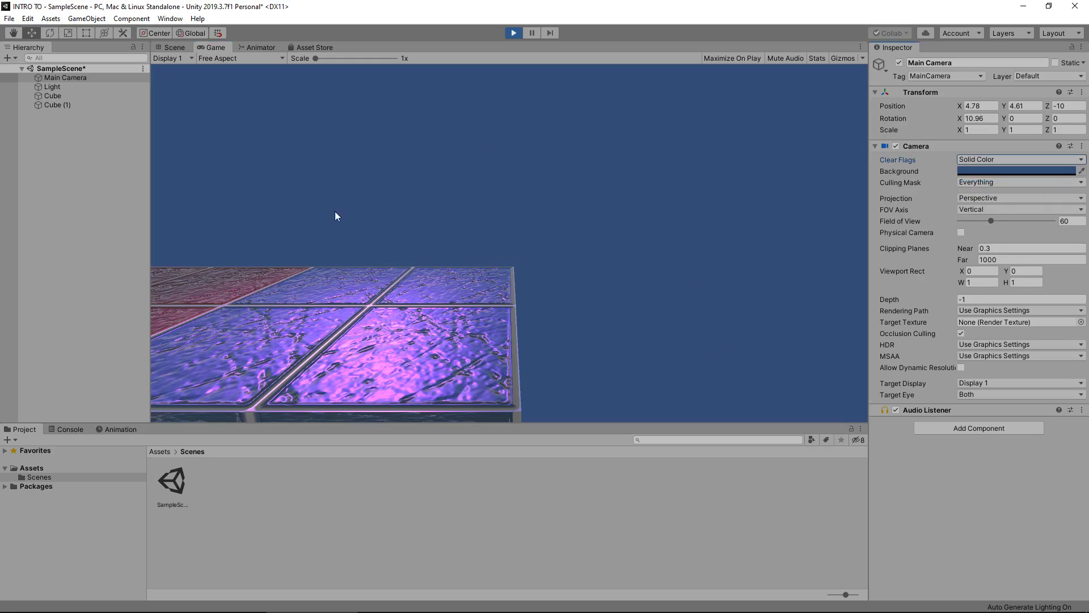
click(989, 157)
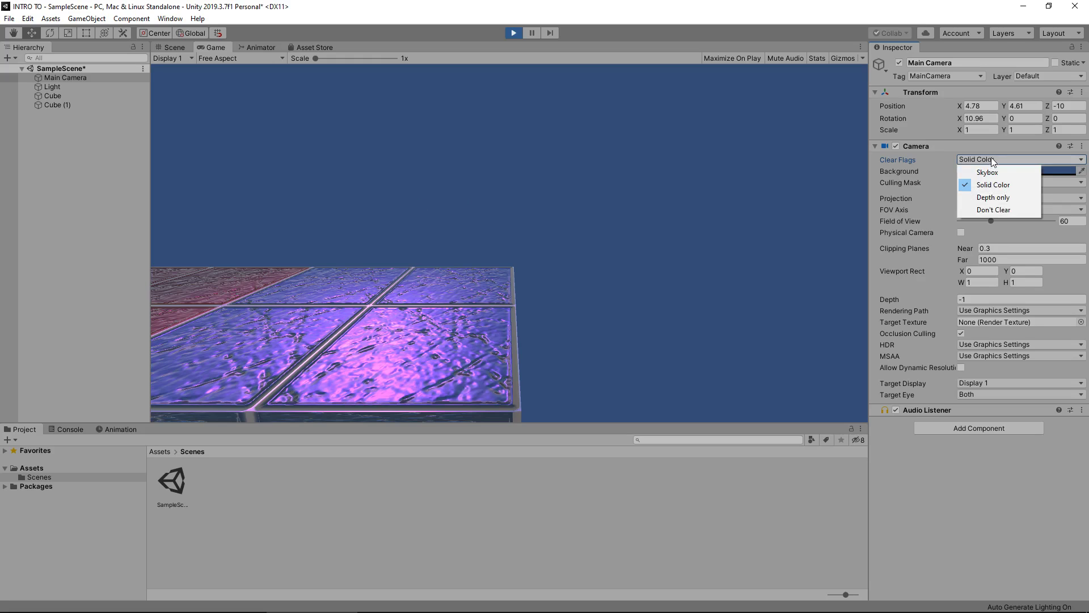
click(997, 196)
click(995, 159)
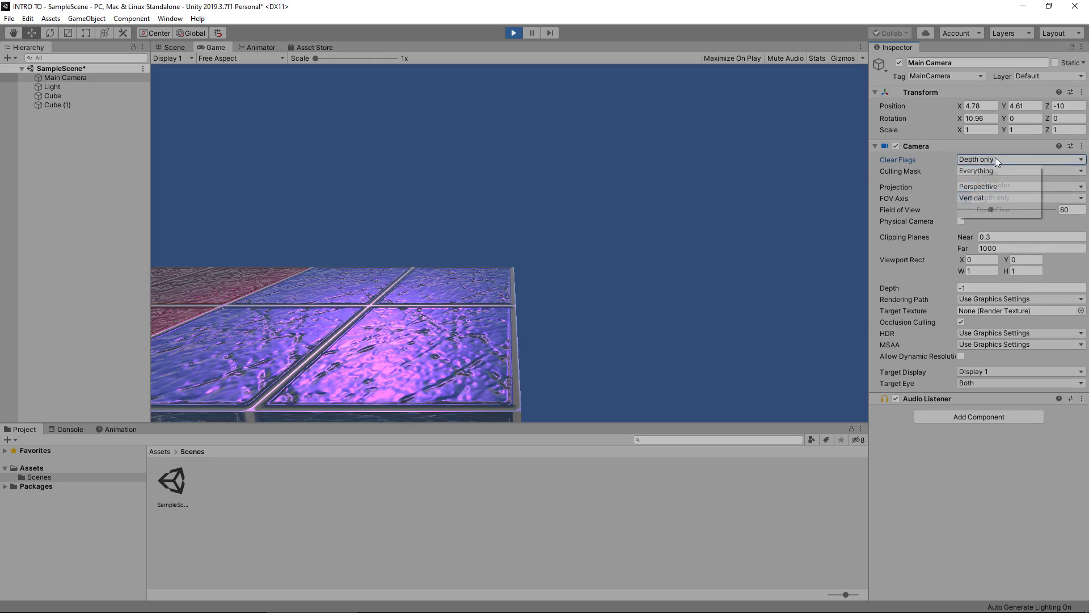
click(995, 210)
Alternate Clear Flags between Solid Color and Skybox, finishing on Skybox
click(994, 159)
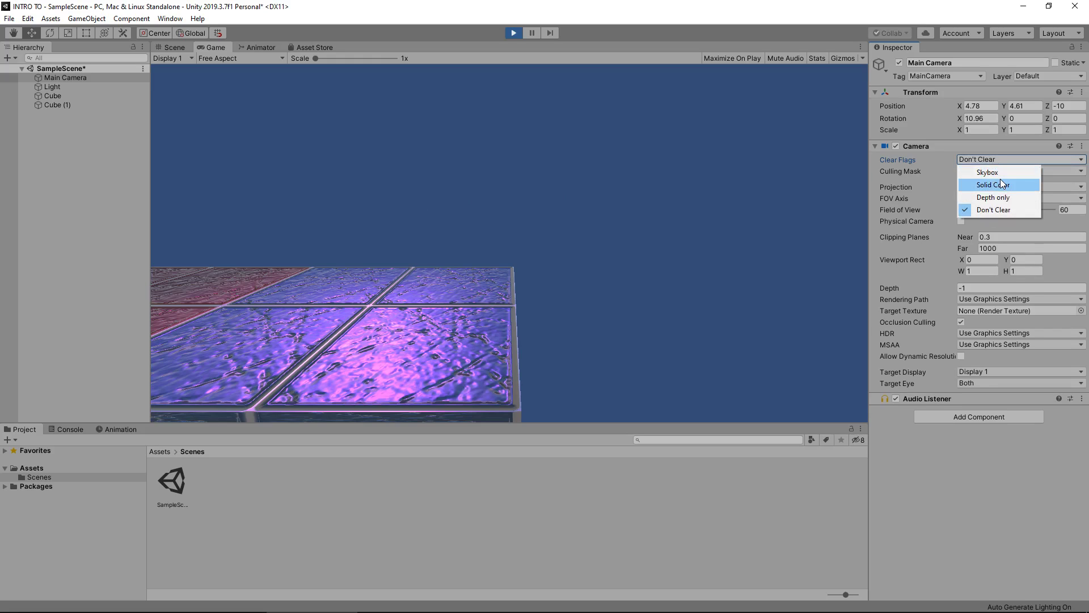
click(1004, 185)
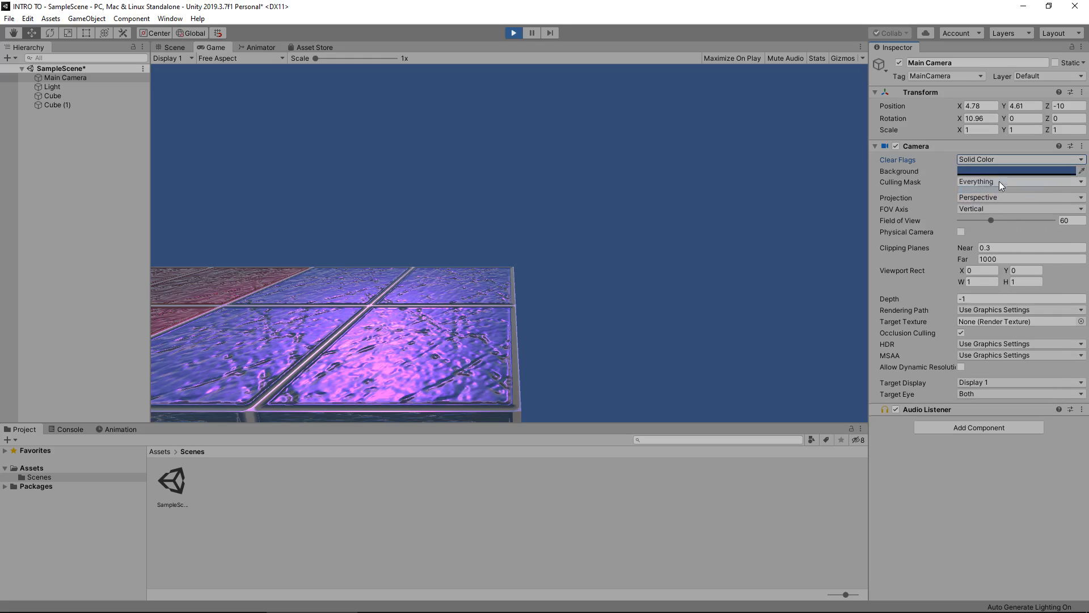
click(993, 158)
click(991, 172)
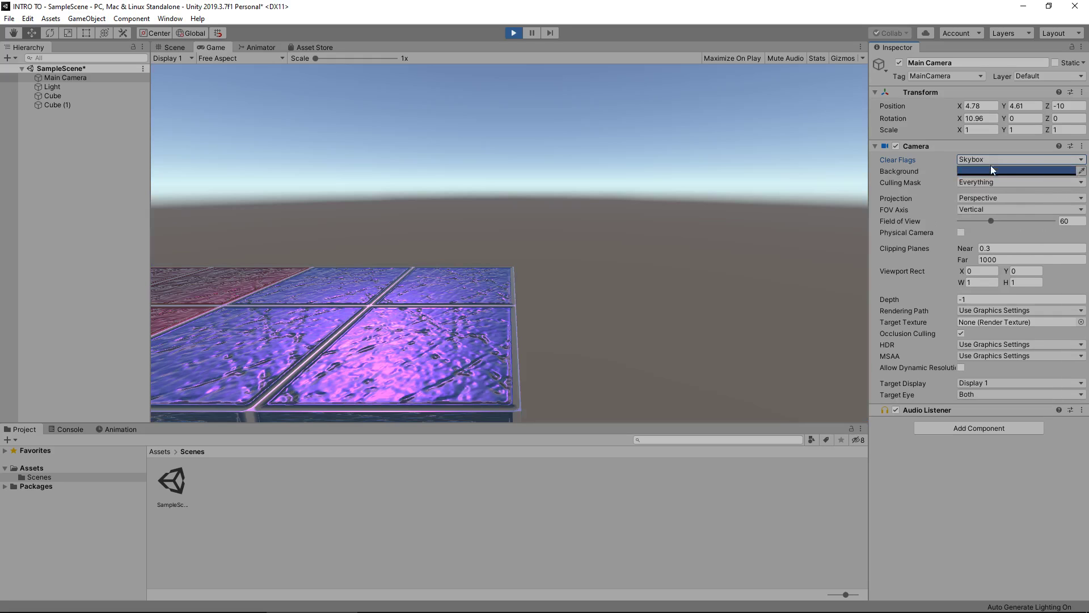
click(990, 160)
click(997, 181)
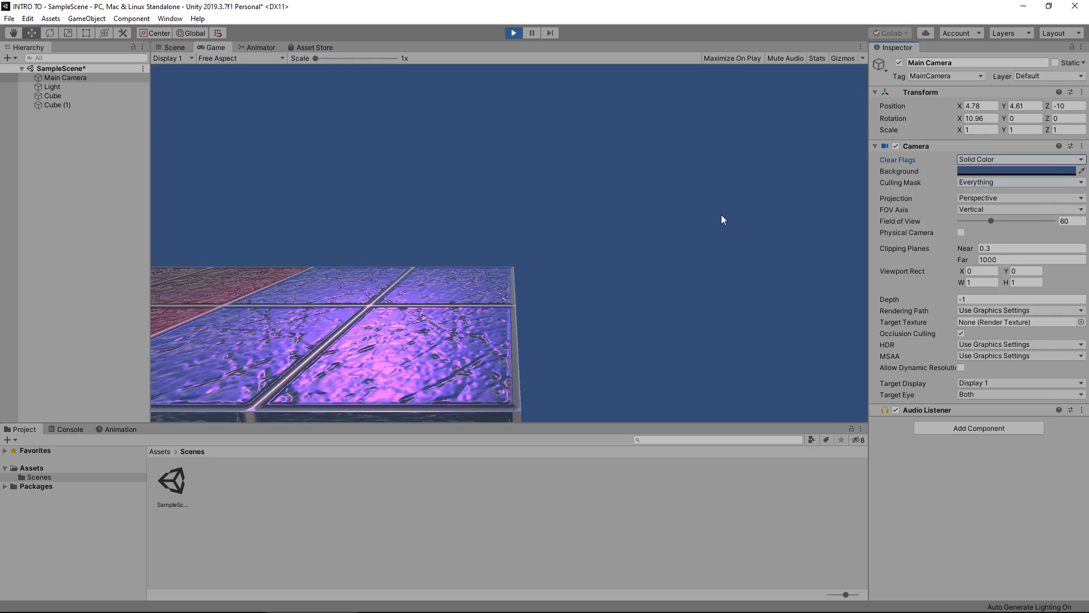
click(983, 160)
click(984, 170)
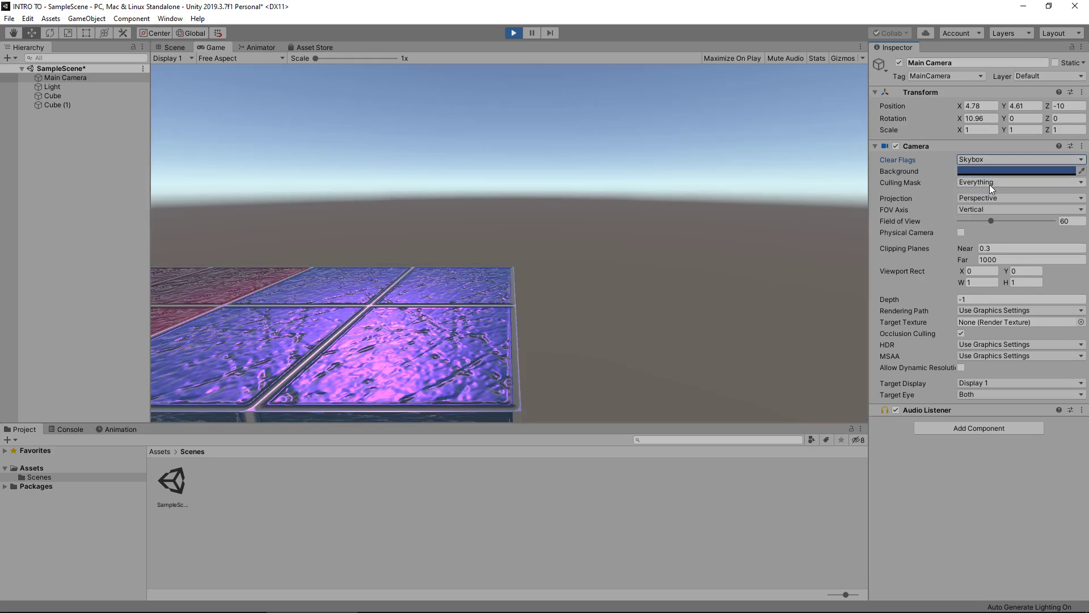
Set the Culling Mask to Nothing, then to Default only
click(990, 184)
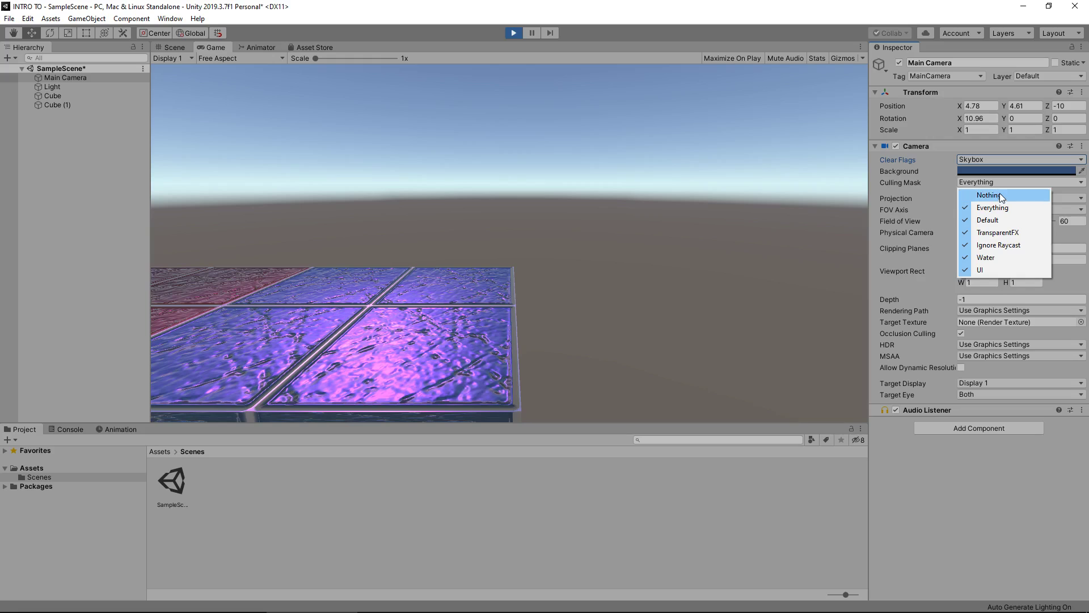
click(1001, 196)
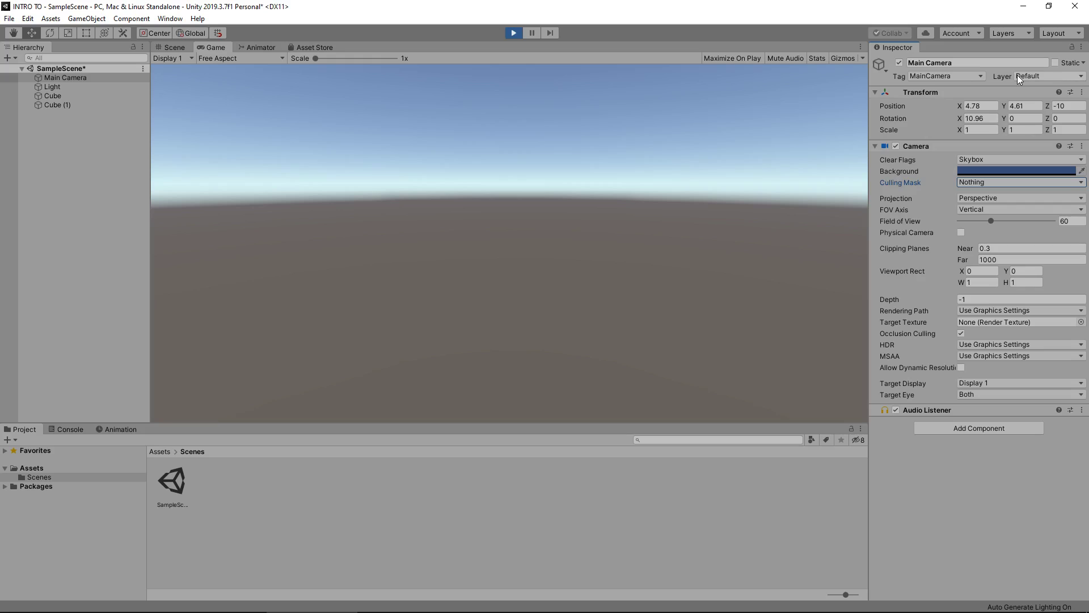
click(997, 181)
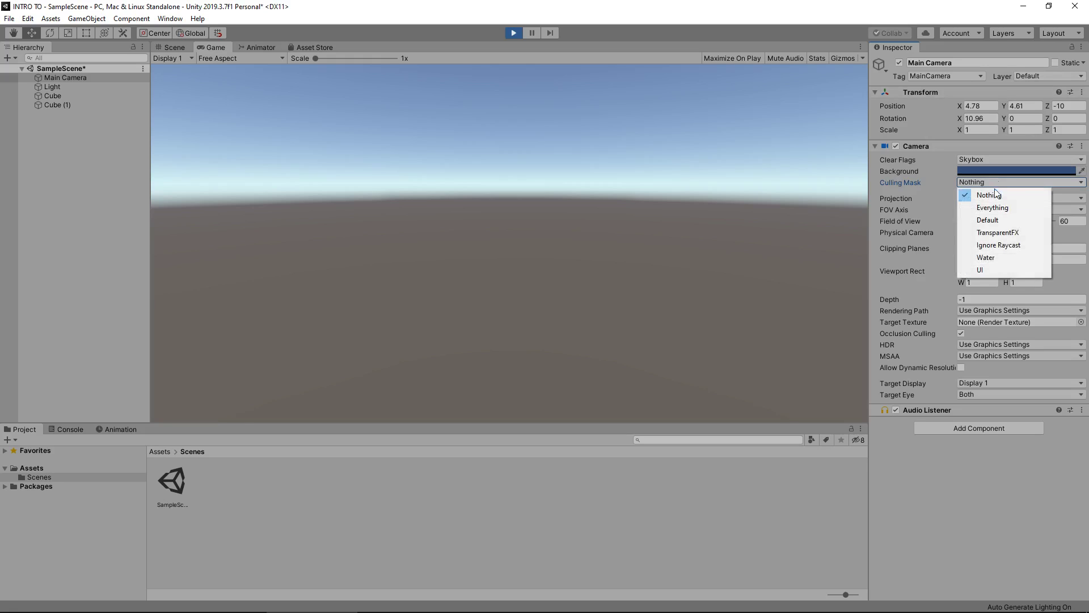
click(991, 222)
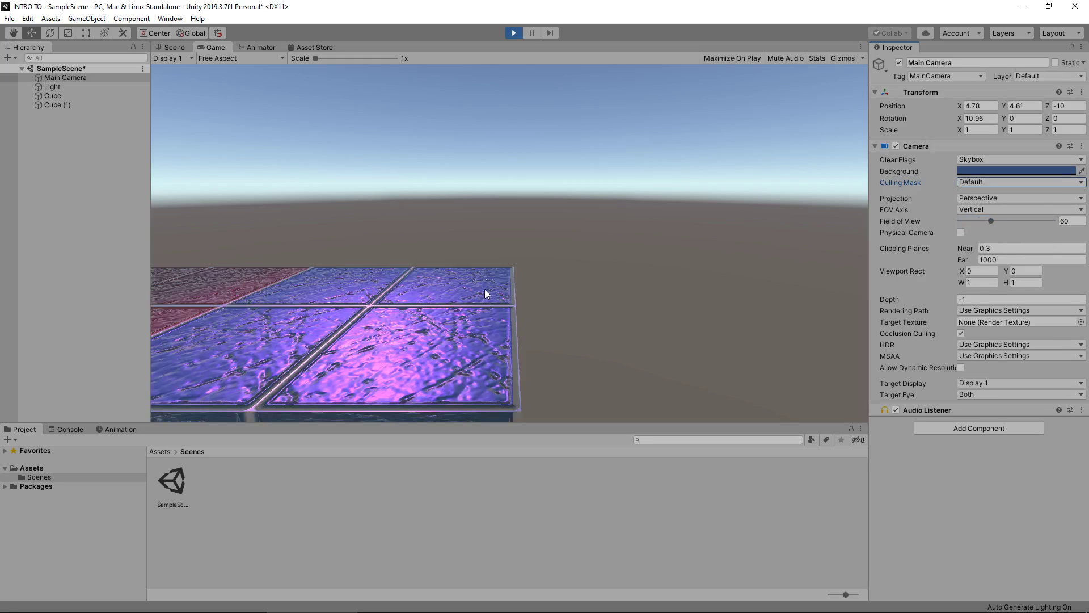
Check the layers of Cube (1), Cube and the Light, then return to the Main Camera
click(59, 105)
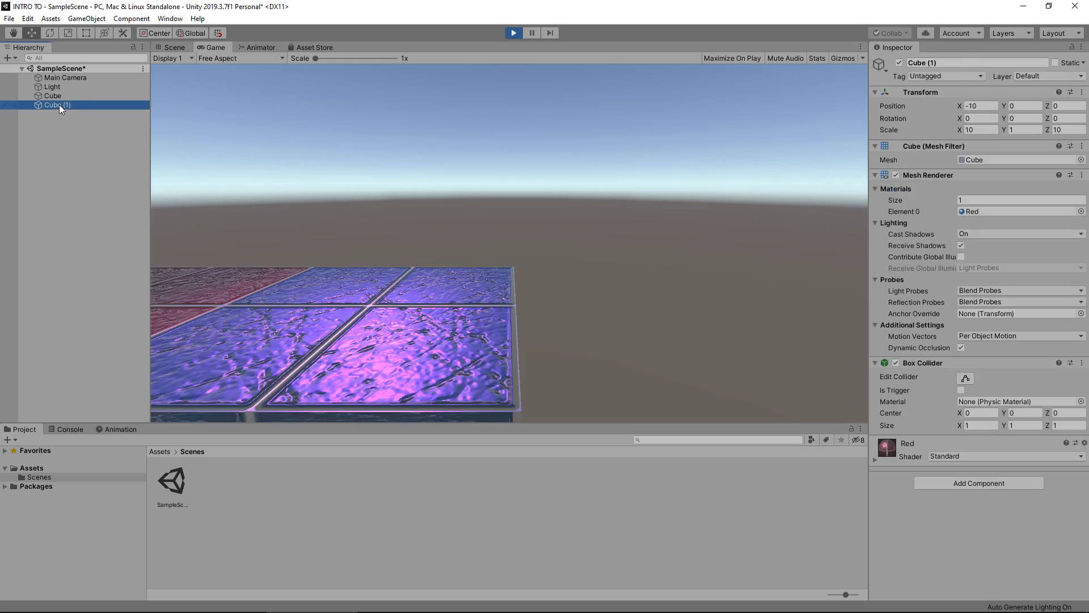
click(63, 95)
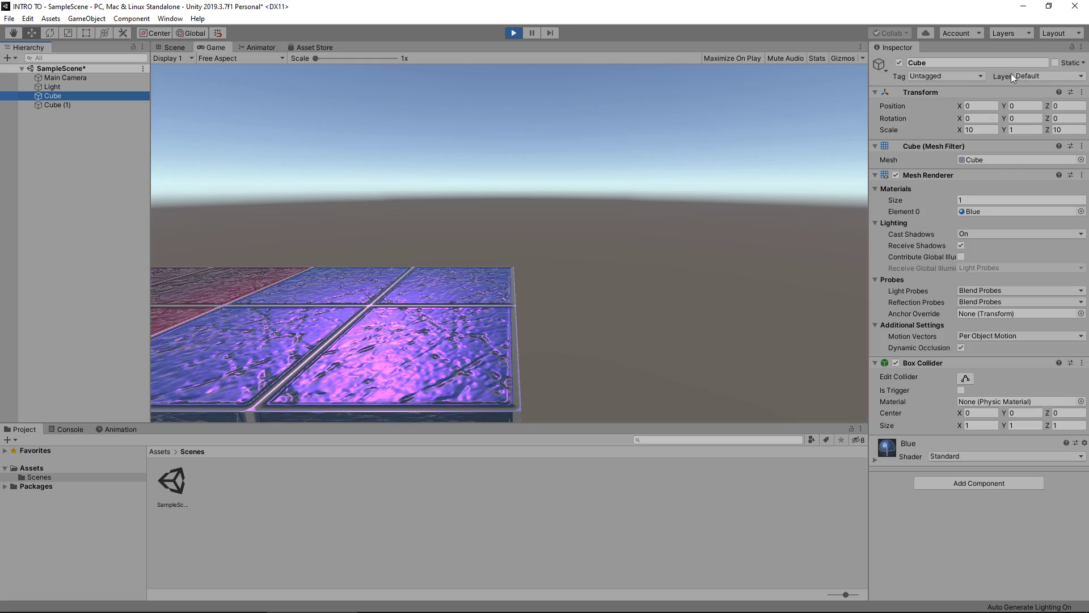
click(61, 87)
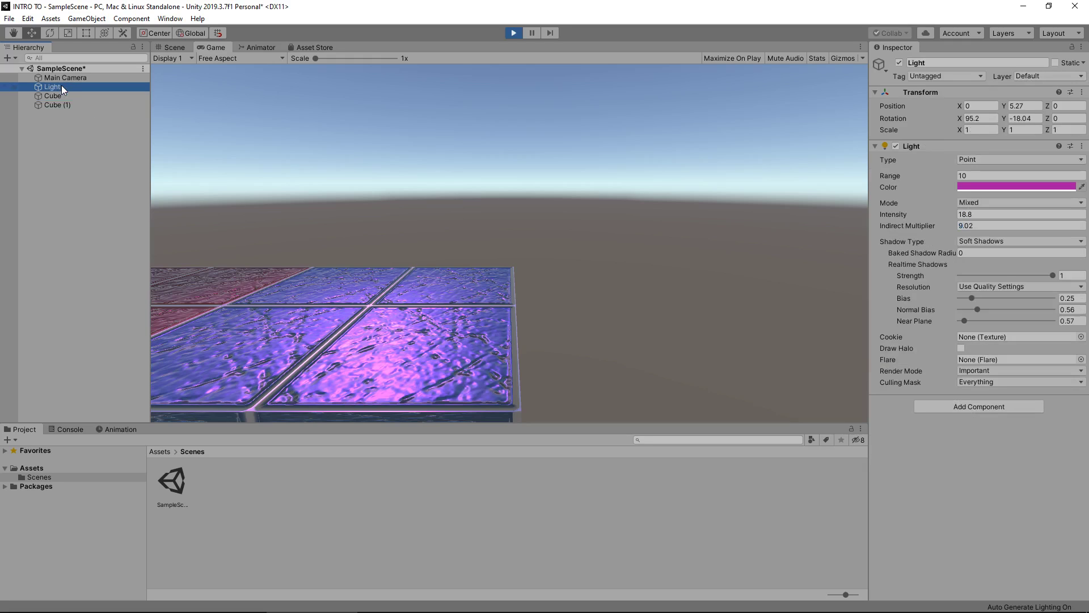
click(59, 79)
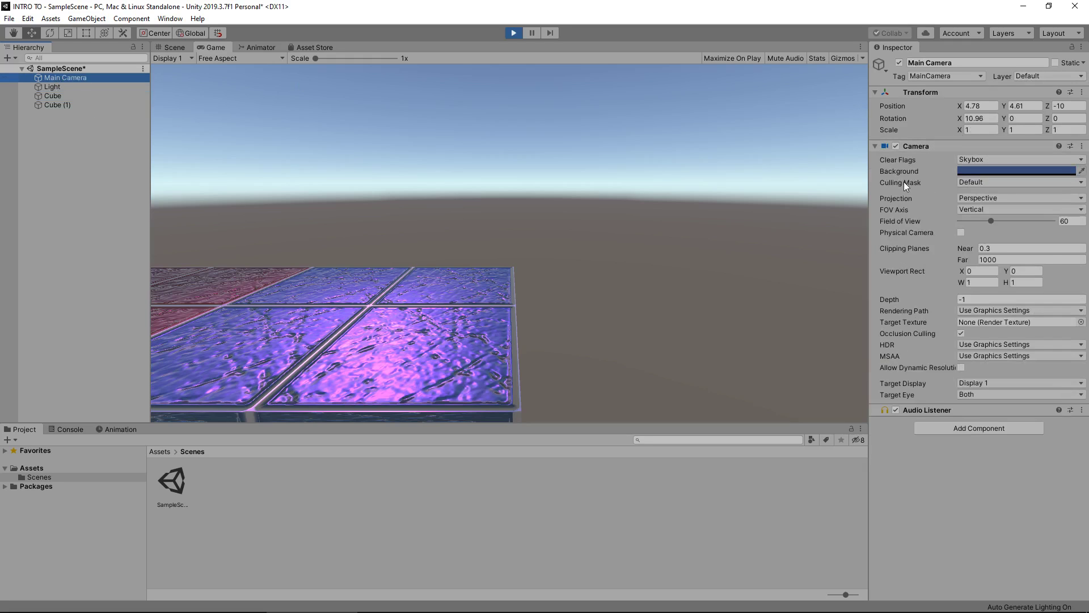
Set the Culling Mask to Everything, exclude Default, then restore Everything
click(970, 185)
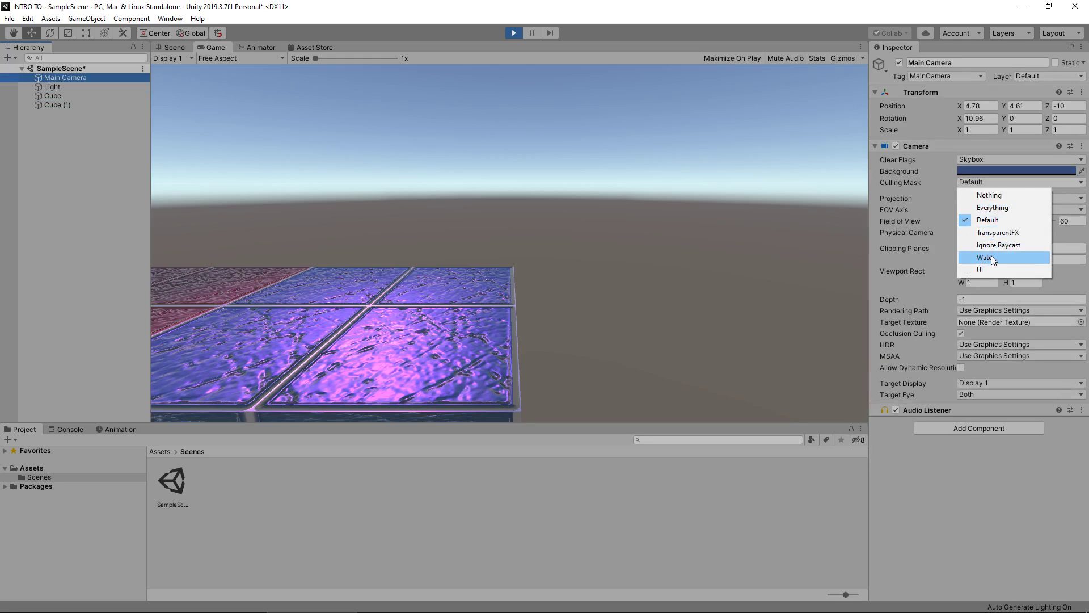
click(992, 207)
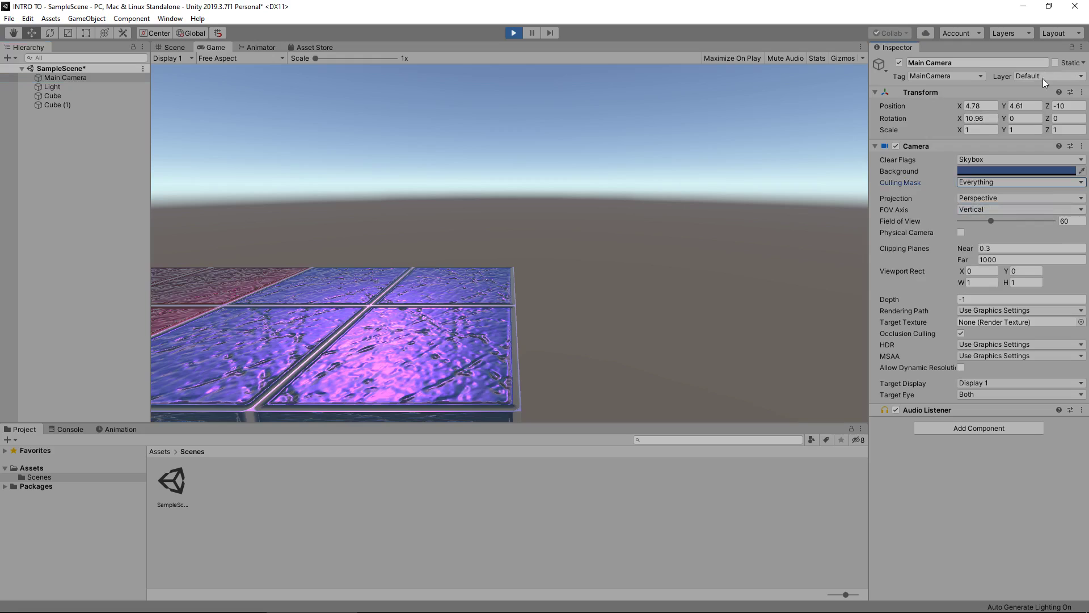
click(993, 182)
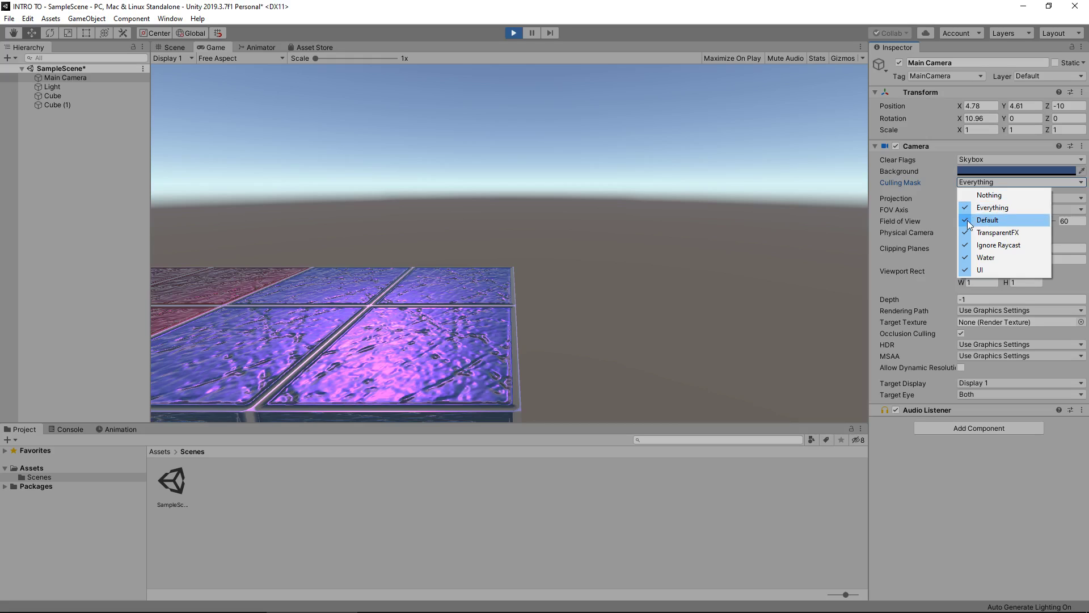
click(990, 220)
click(1000, 182)
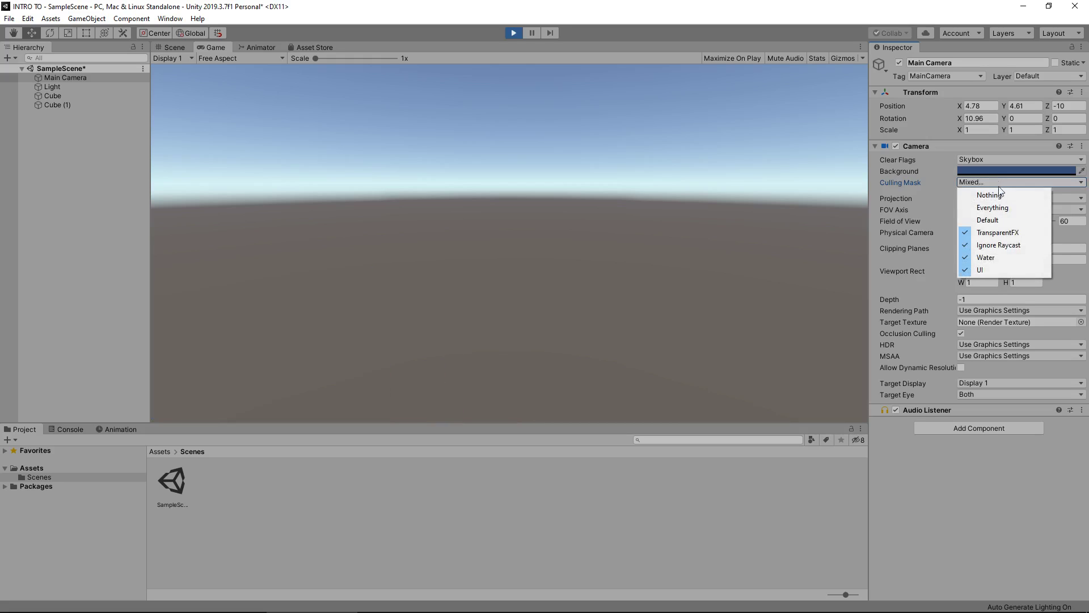
click(988, 210)
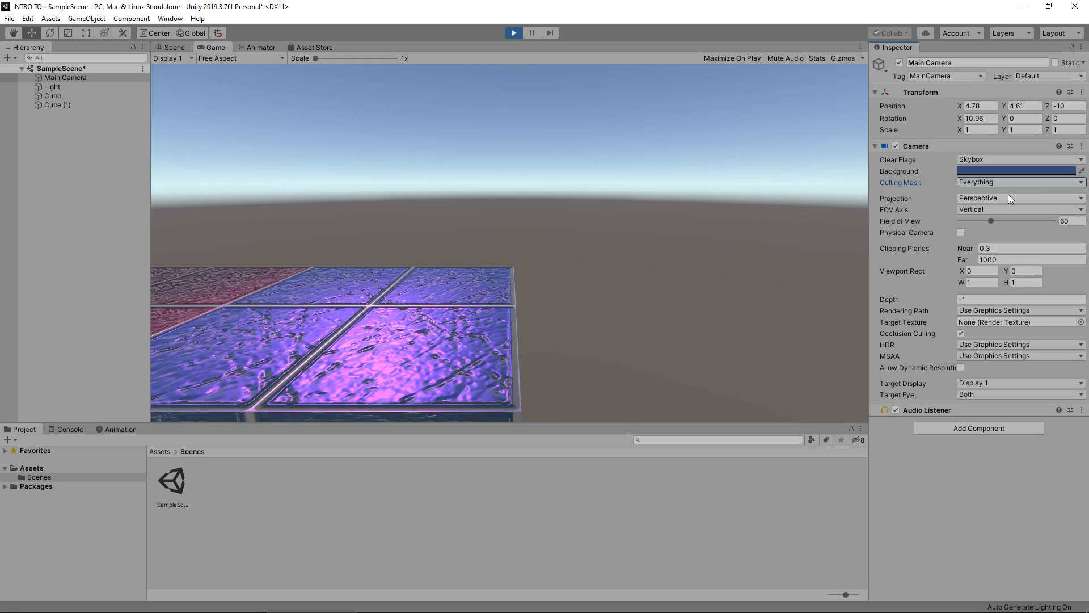
Switch the Main Camera to Orthographic projection and view its frustum in the Scene view
click(1007, 200)
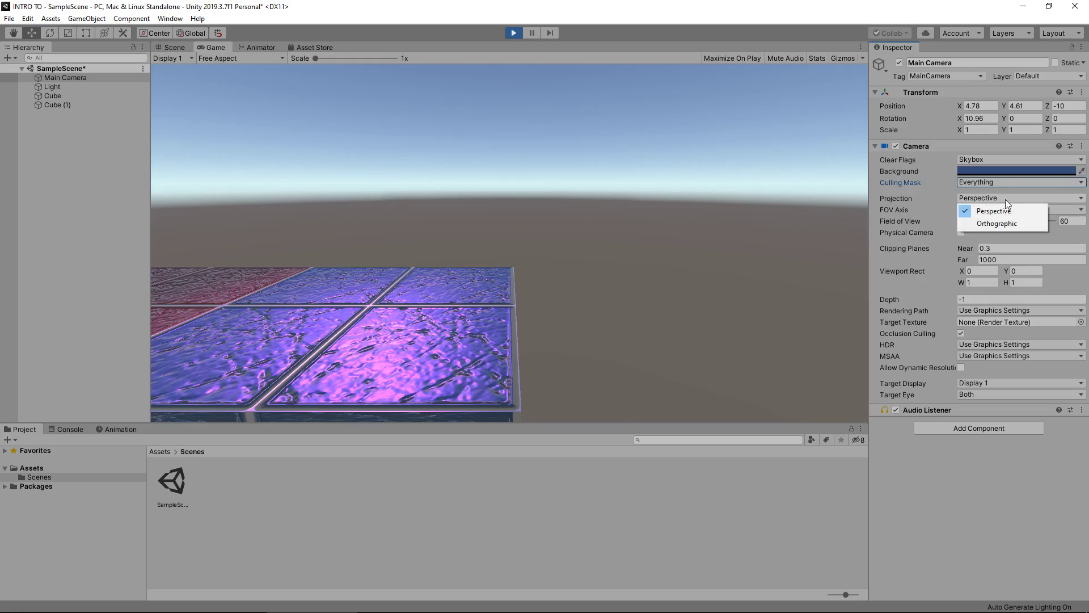
click(996, 223)
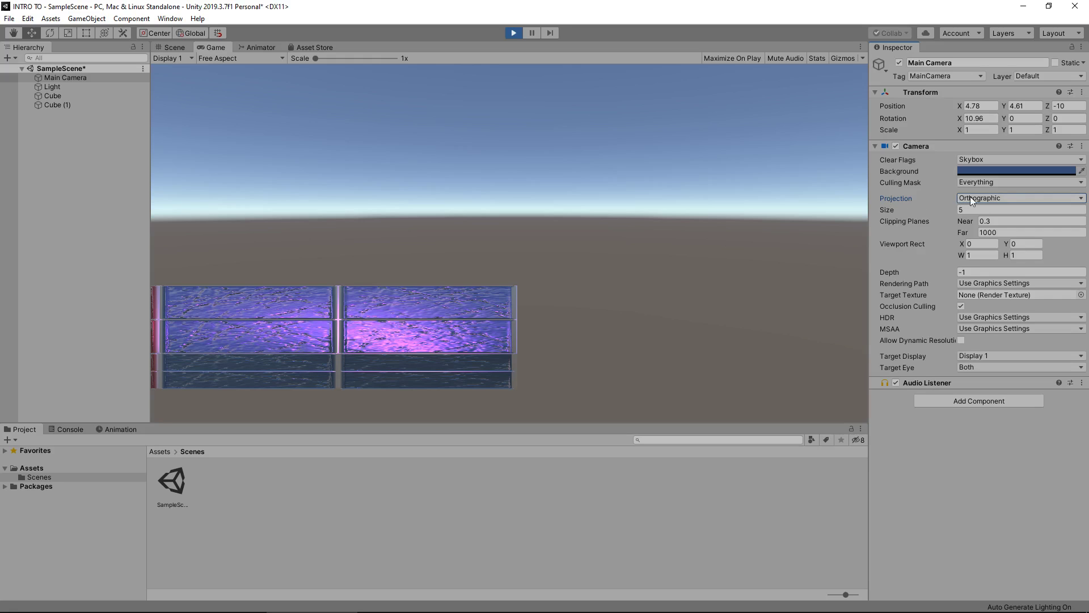
click(183, 47)
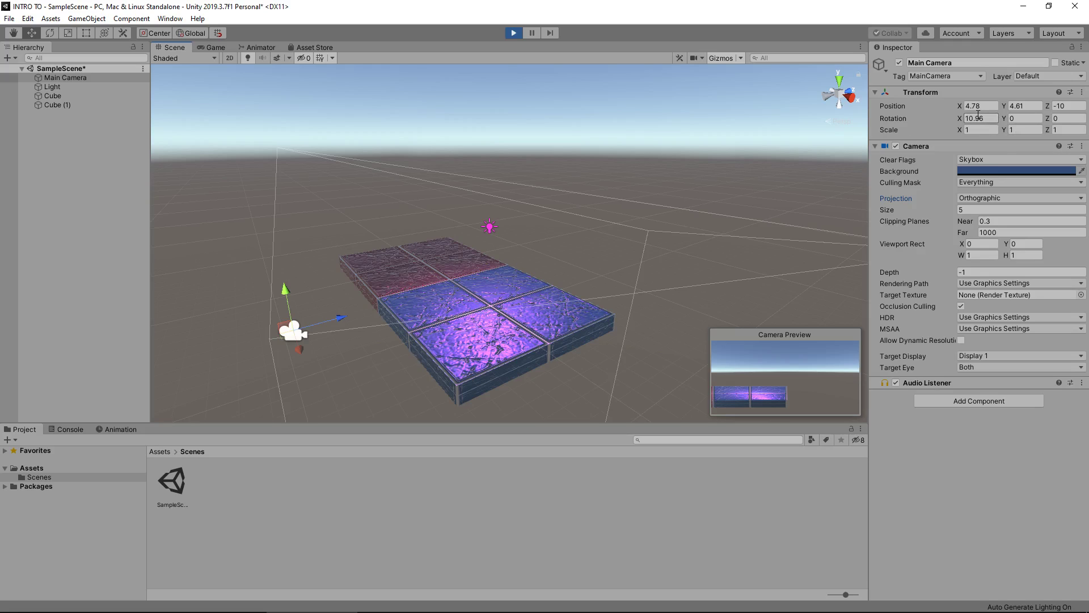
In the Game view, swing the camera around Y, then reset Rotation Y and X to 0
click(213, 45)
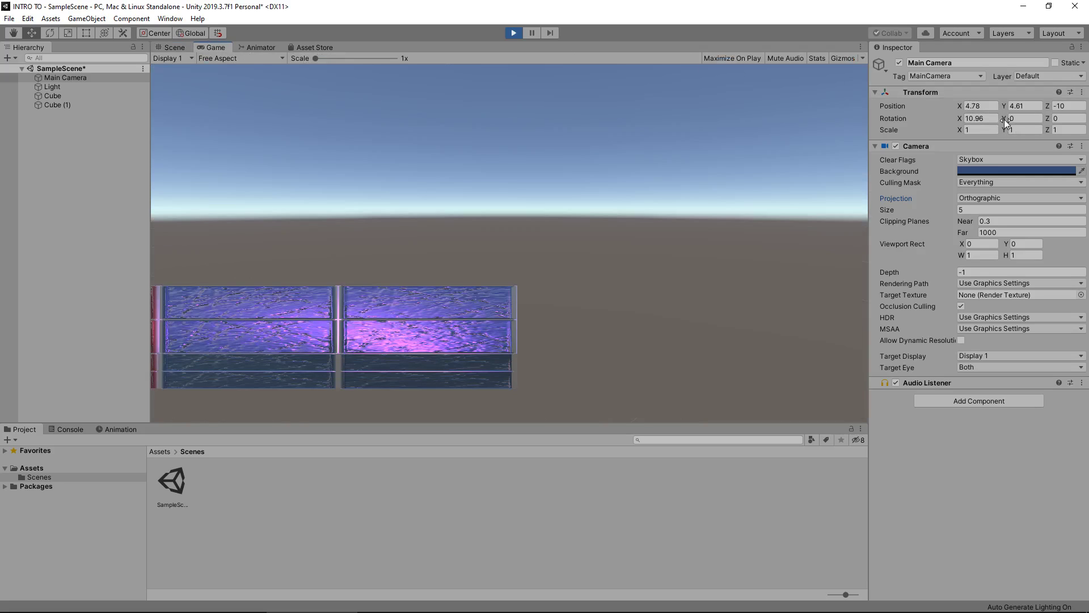
drag(1003, 118, 301, 115)
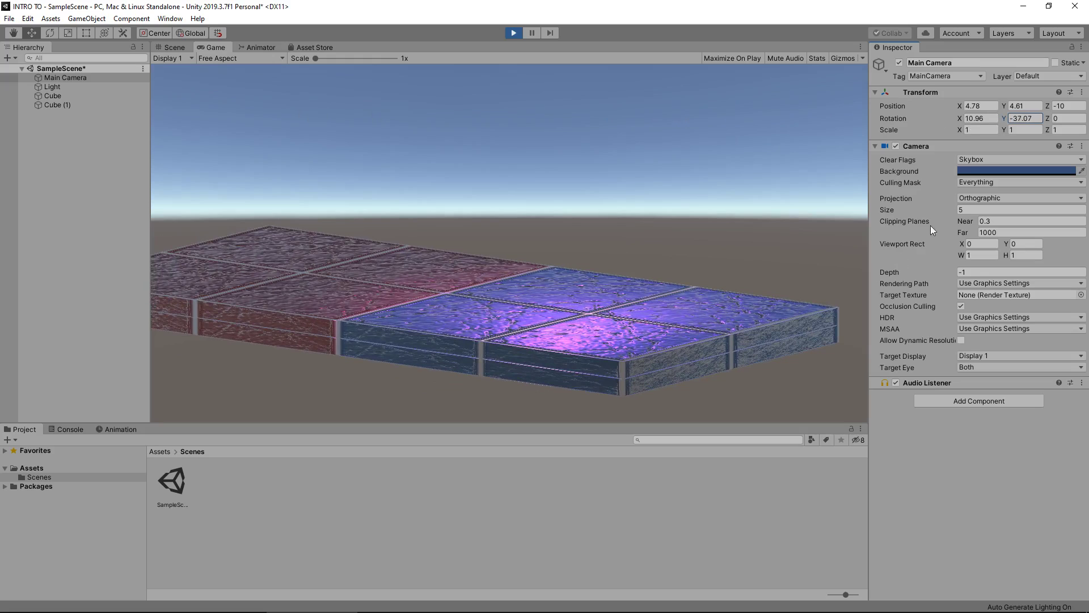
click(1025, 118)
text(0)
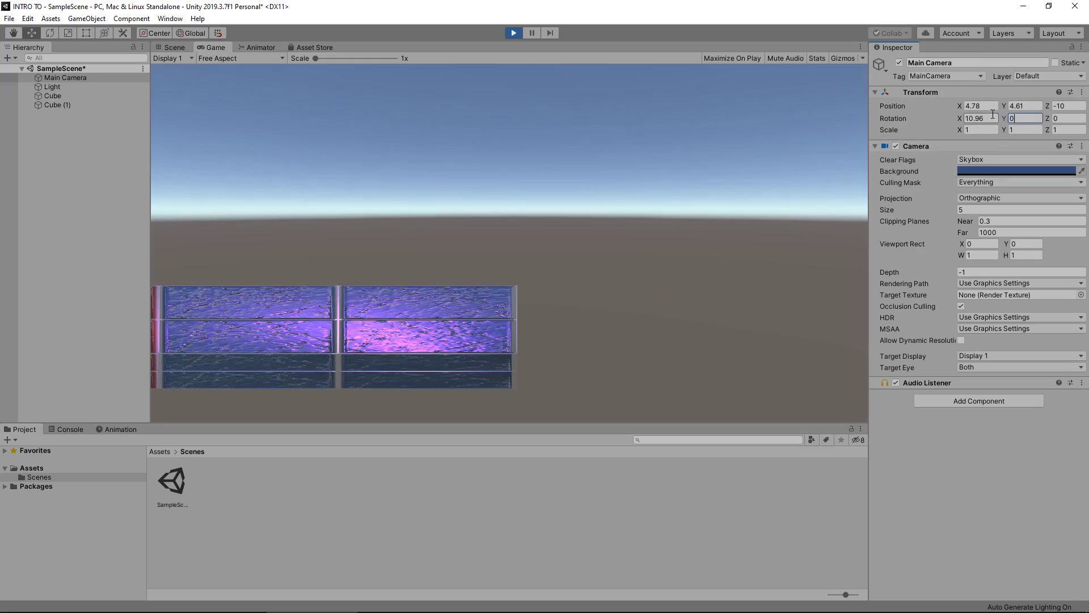
click(993, 118)
text(0)
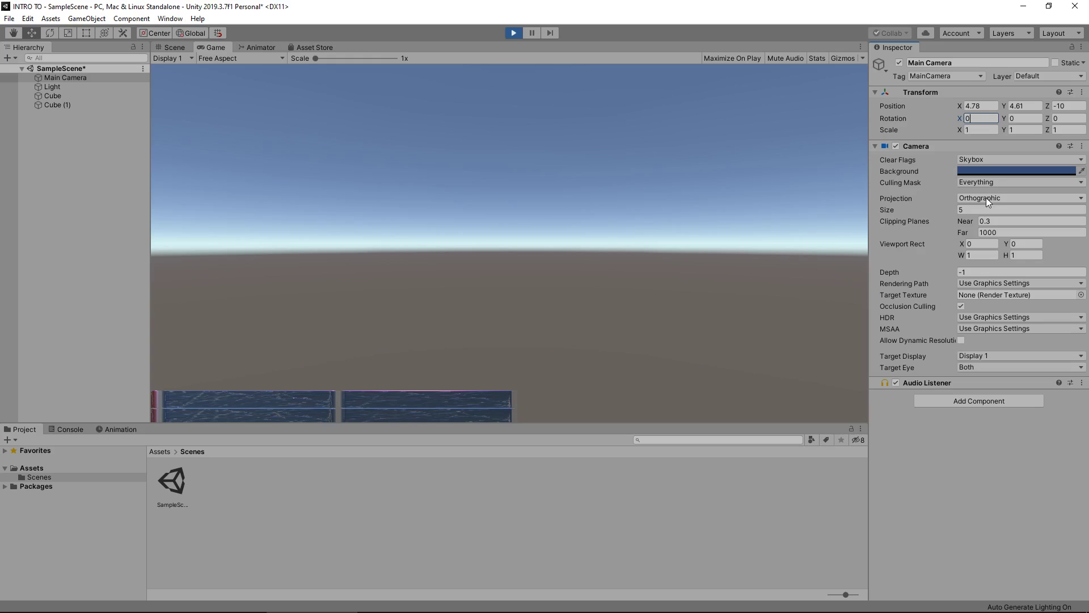
Enlarge the orthographic size, then shrink it to 3.86 while viewing the frustum in the Scene view
drag(906, 210, 970, 224)
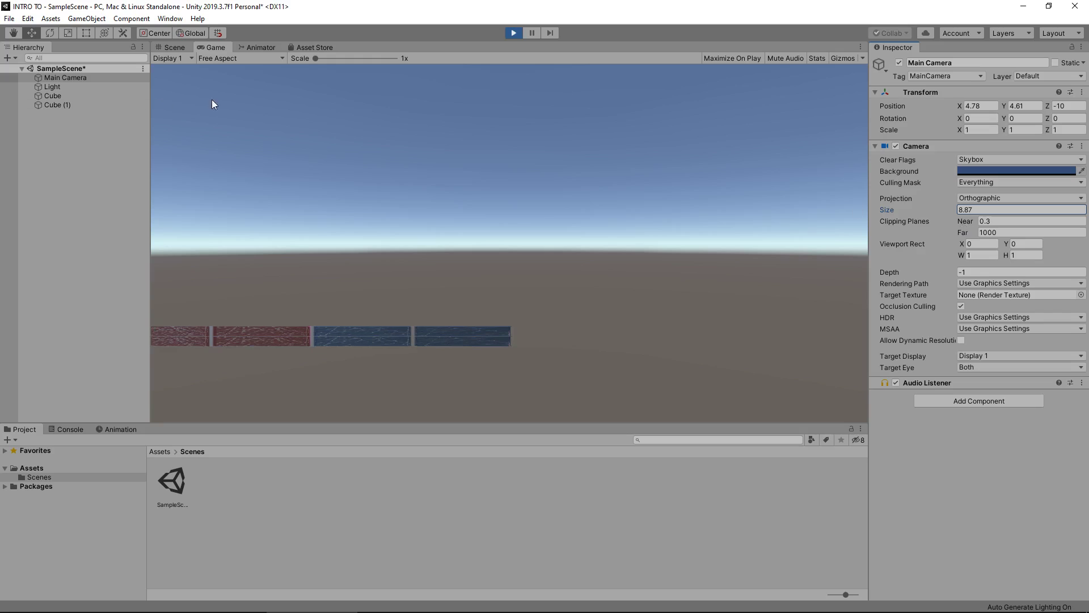
click(175, 47)
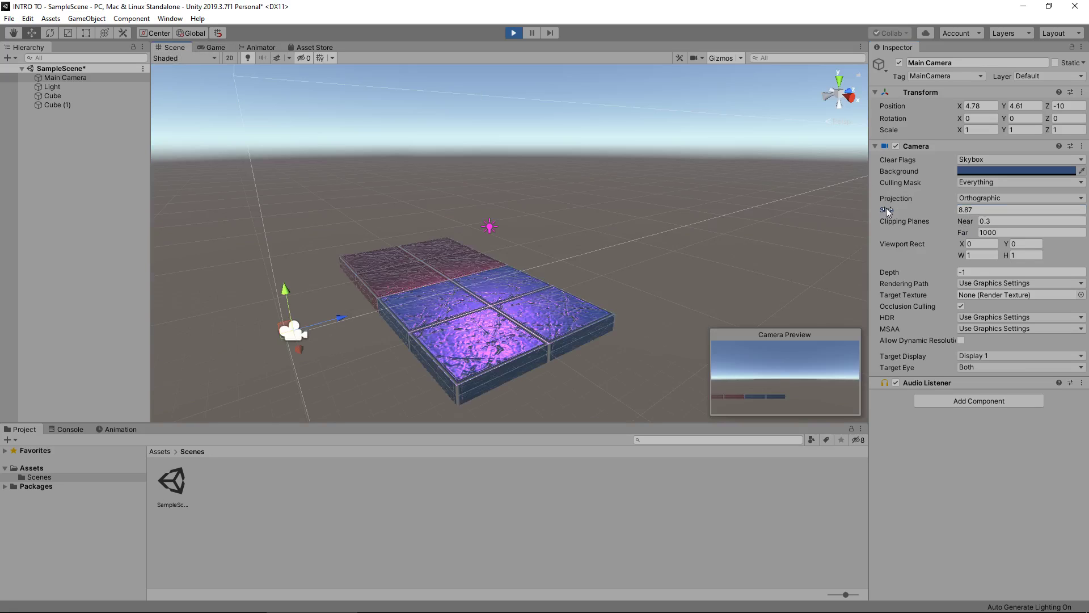
drag(887, 210, 858, 213)
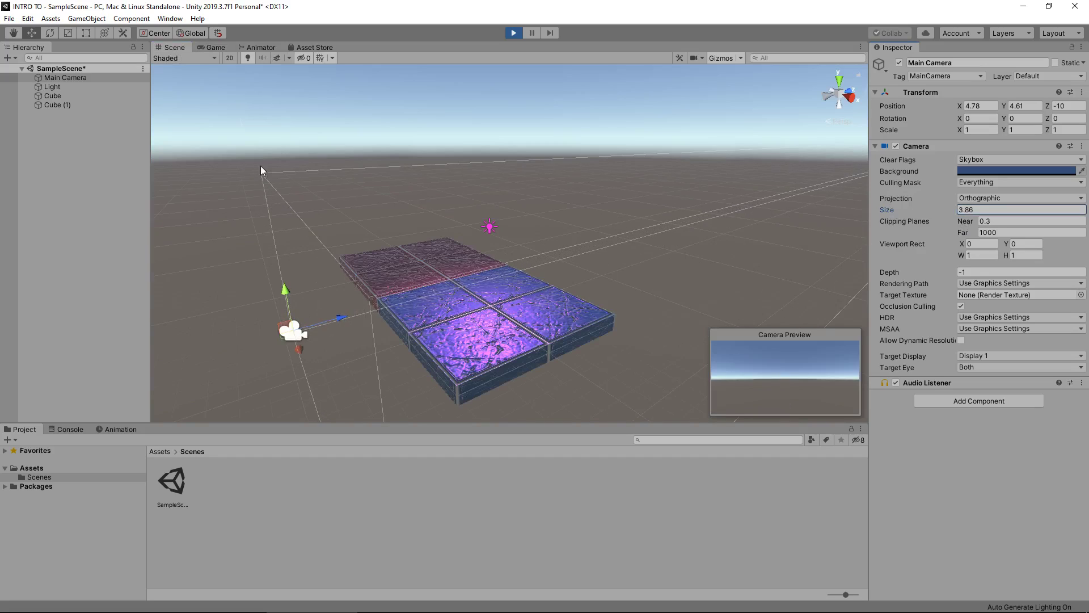
click(1015, 196)
Return to Perspective projection and adjust the field of view to 59, checking the Game view
click(998, 209)
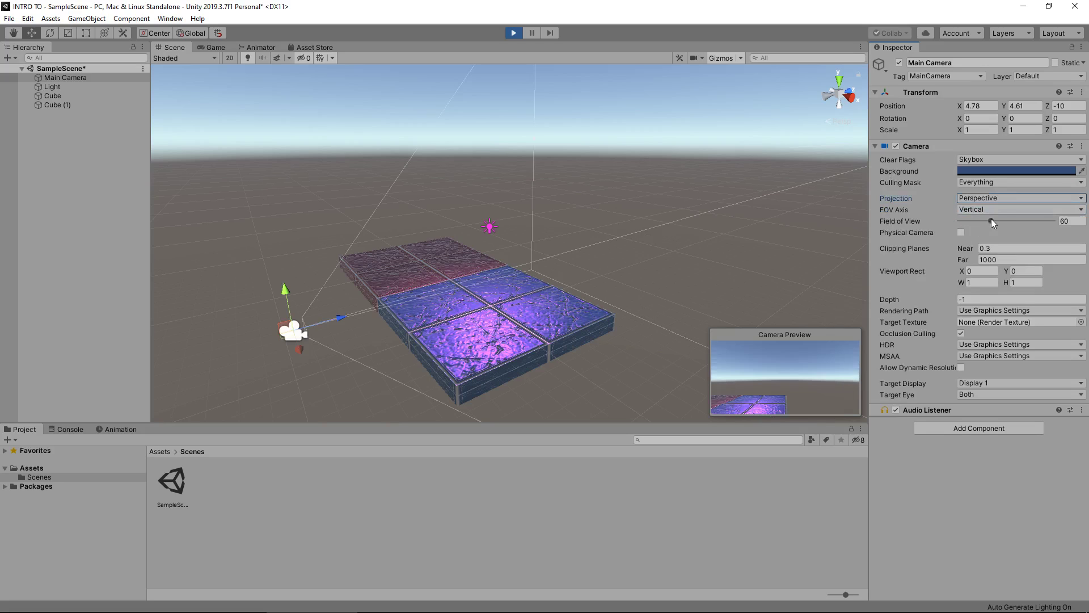
mouse_move(992, 222)
mouse_down()
mouse_move(1023, 223)
mouse_move(990, 225)
mouse_up()
click(217, 49)
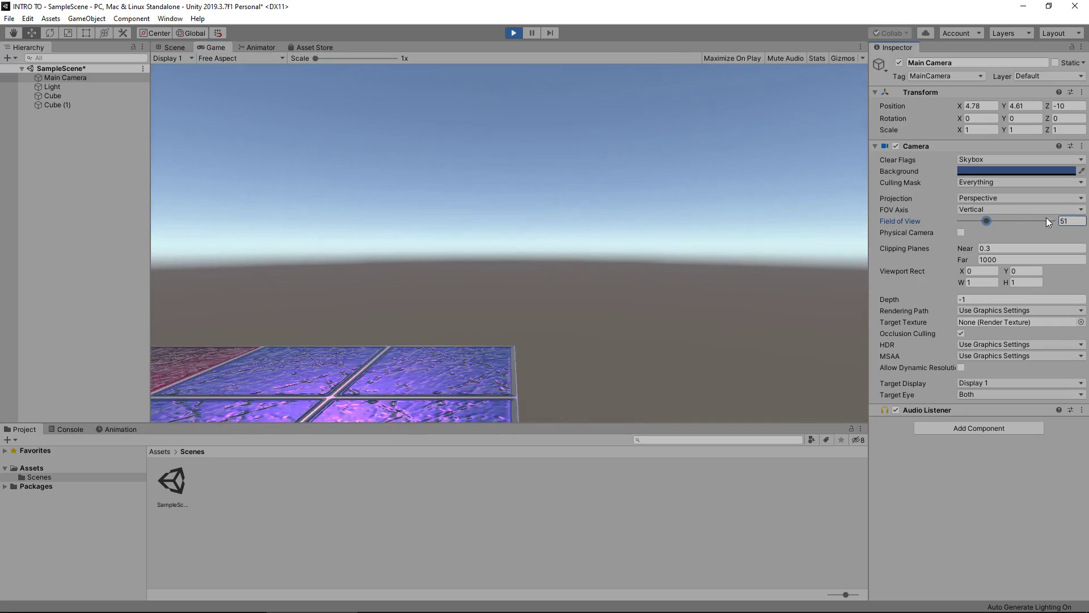
drag(991, 222, 995, 226)
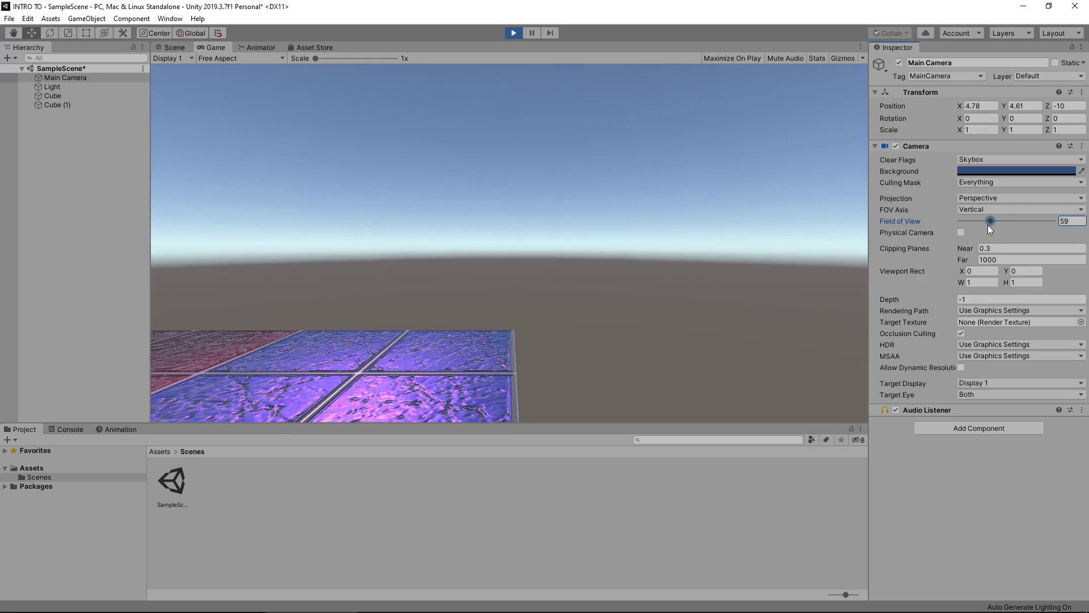
Enable Physical Camera, lower Focal Length to 11.27 (about 93.59° FOV), then disable Physical Camera
click(959, 232)
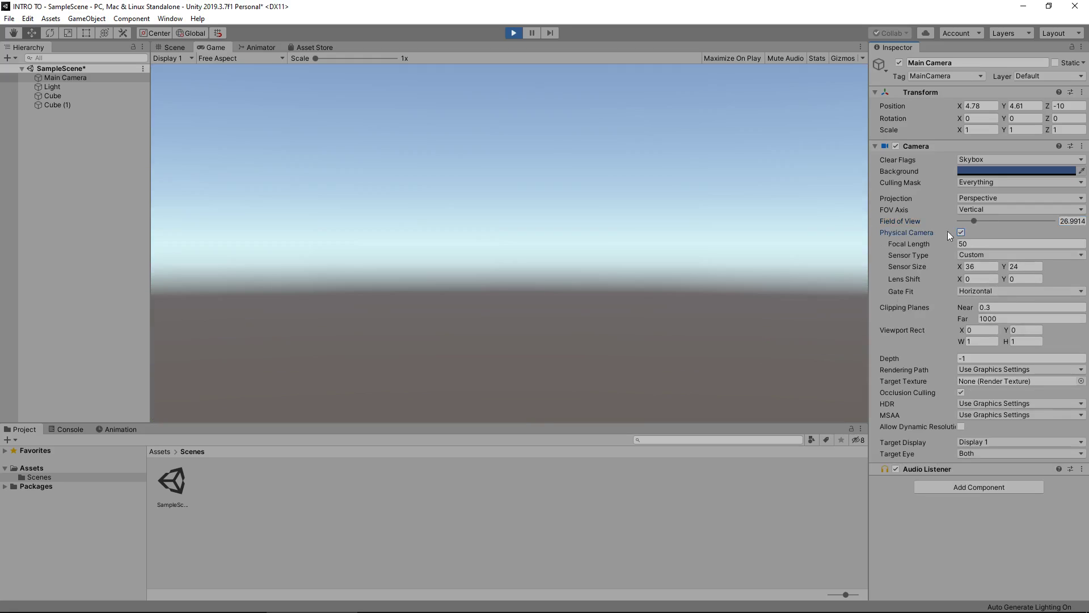
click(175, 47)
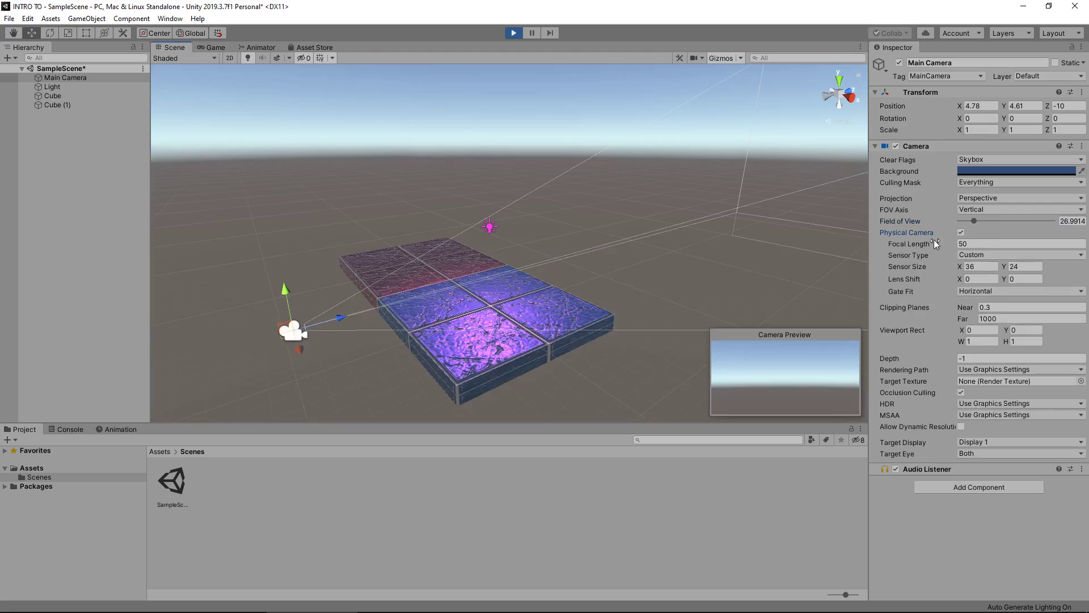
drag(935, 243, 674, 260)
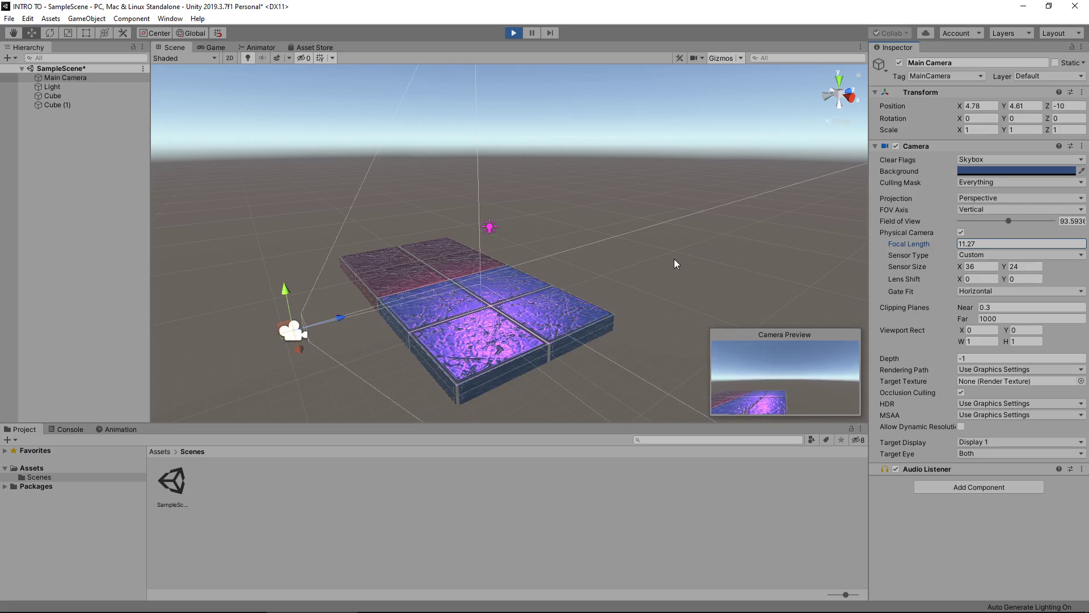
click(961, 233)
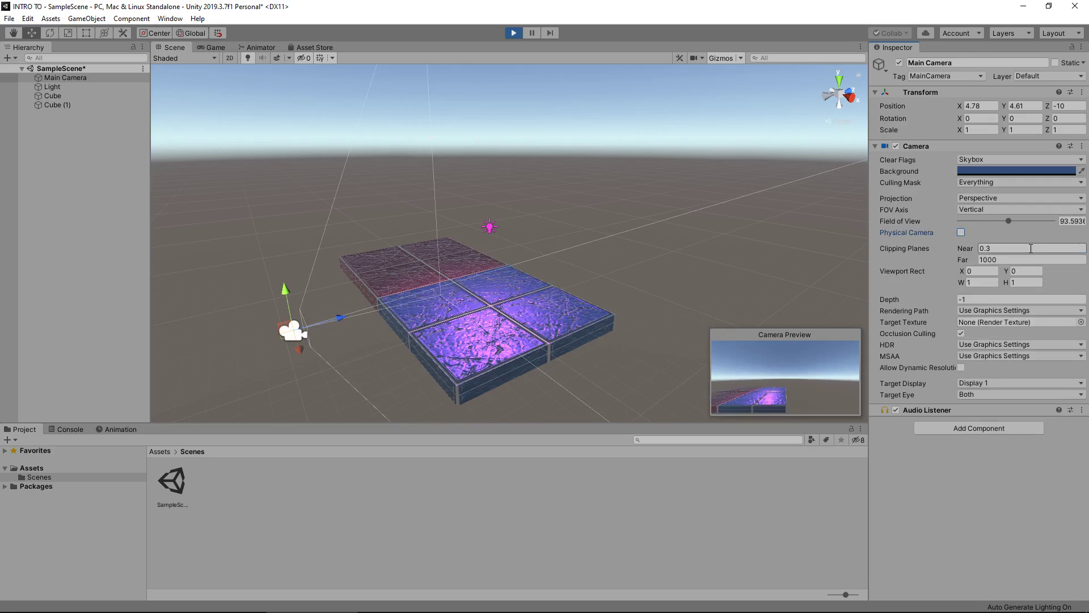
Set the far clipping plane to 10 and check the cut-off platform in the Game view
click(214, 48)
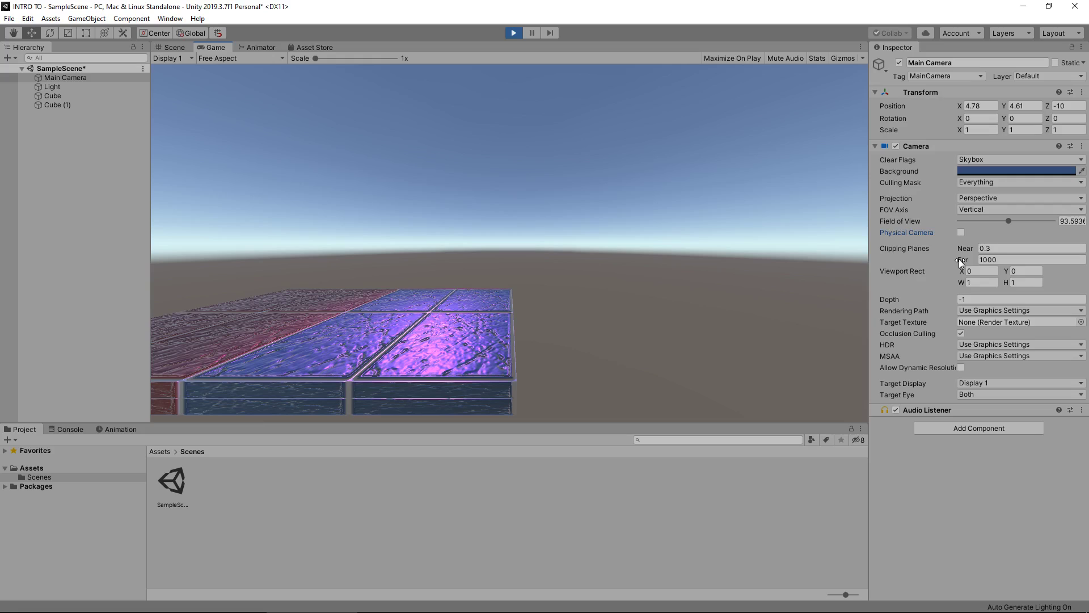
click(1009, 259)
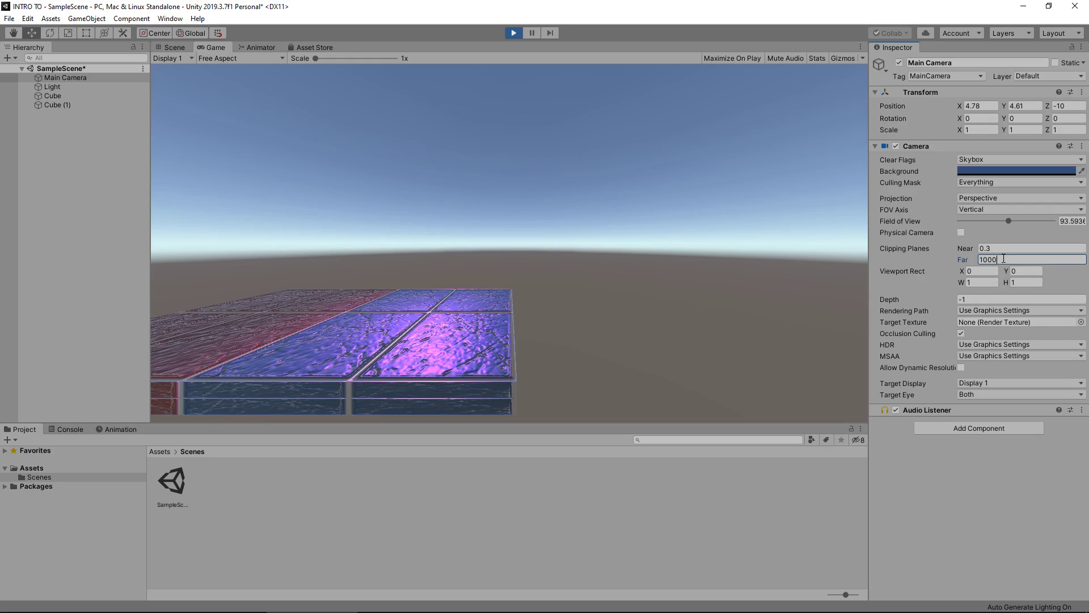
click(174, 48)
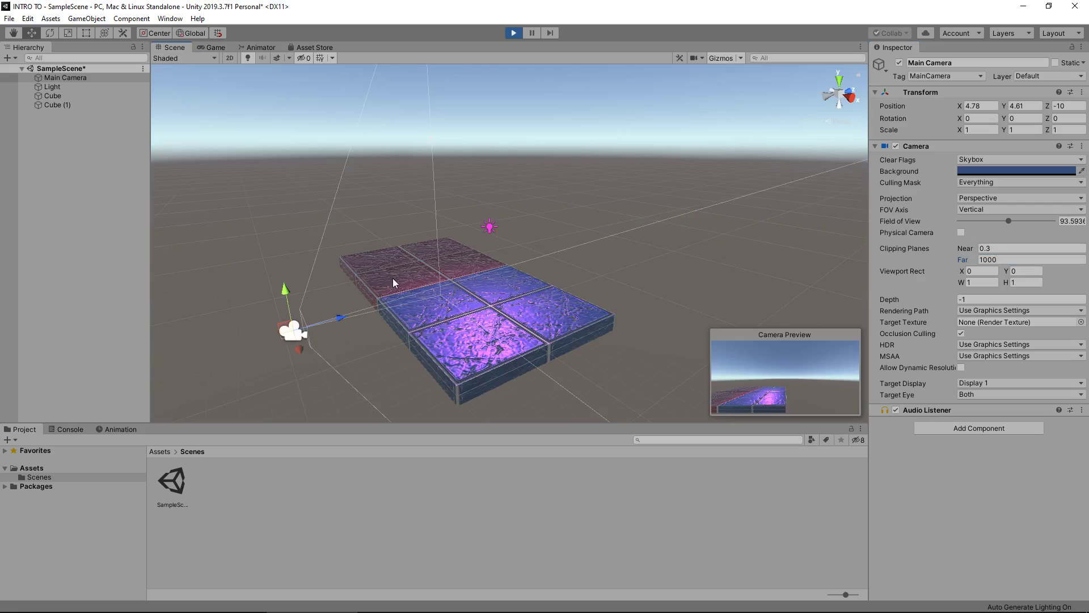
click(1005, 261)
text(10)
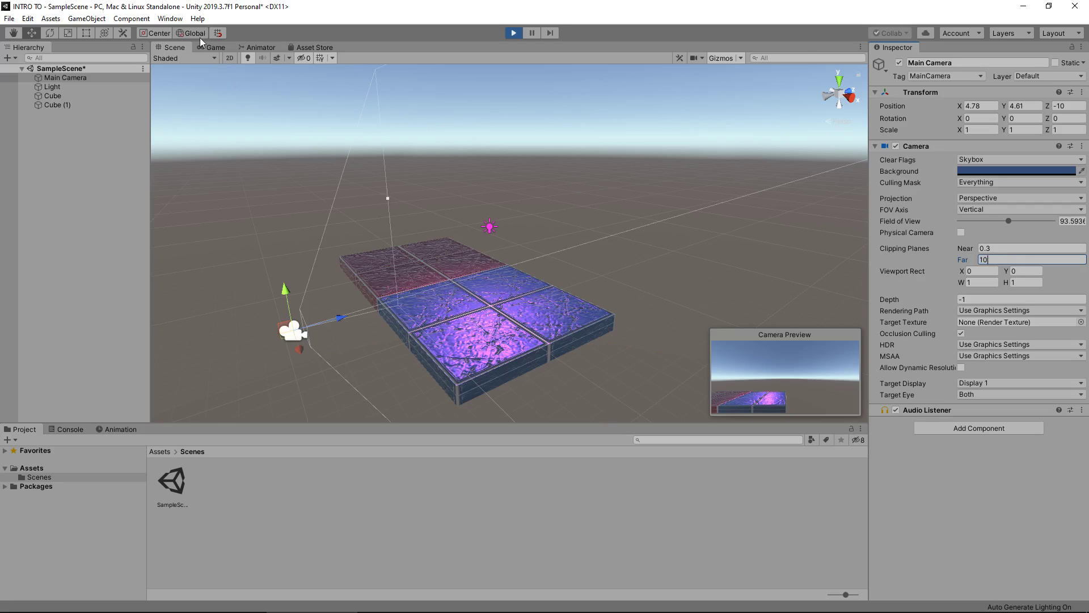
click(217, 48)
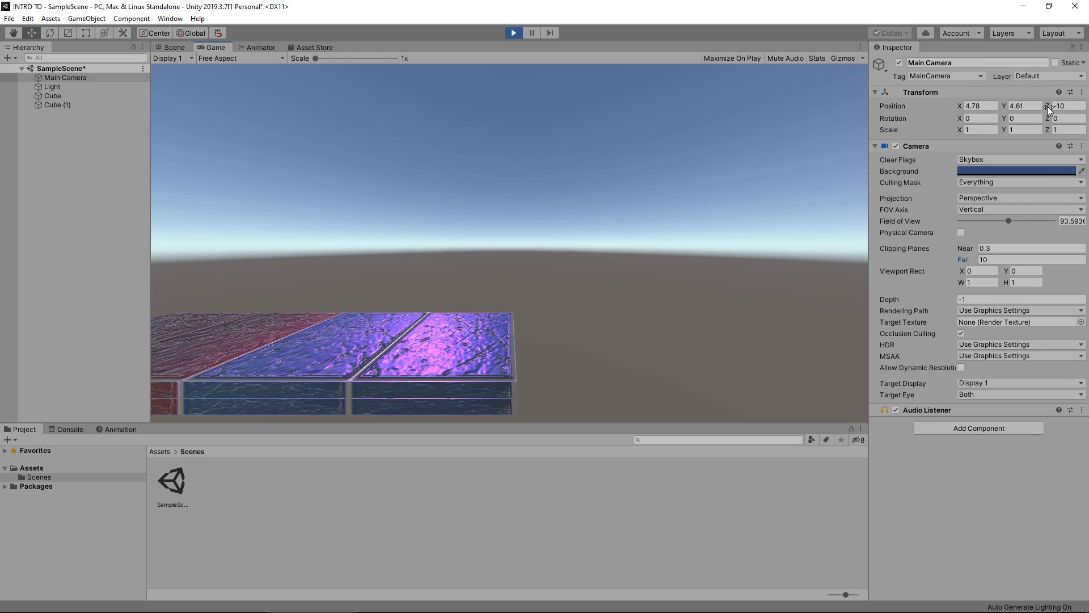
Move the camera forward to Position Z -5.47 and set the far clipping plane to 1000
mouse_move(1047, 107)
mouse_down()
mouse_move(1066, 108)
mouse_move(1022, 116)
mouse_move(1051, 114)
mouse_up()
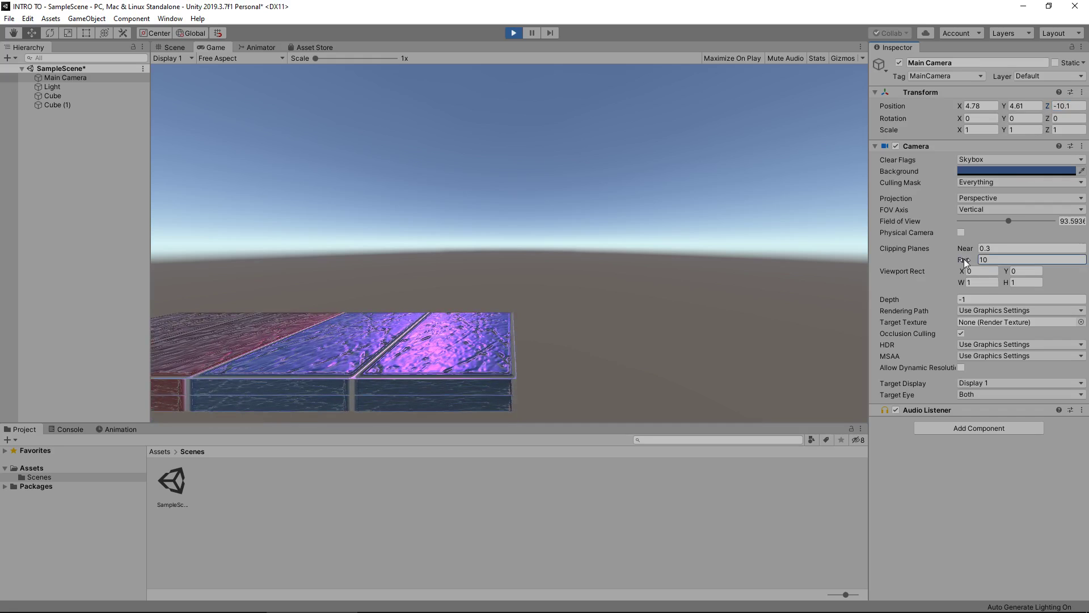
drag(964, 259, 936, 263)
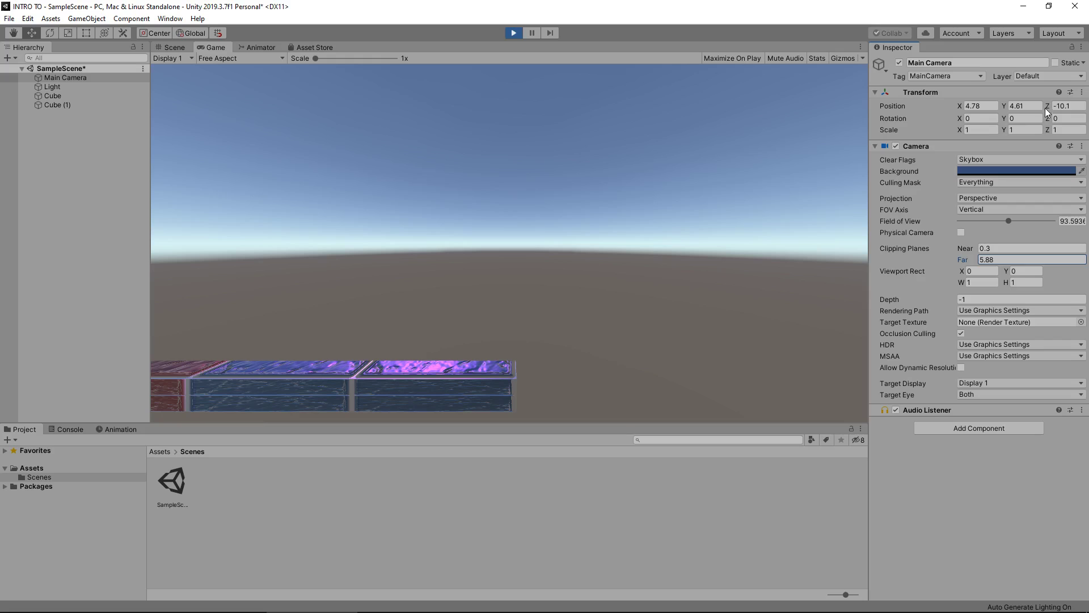
drag(1047, 108, 1080, 114)
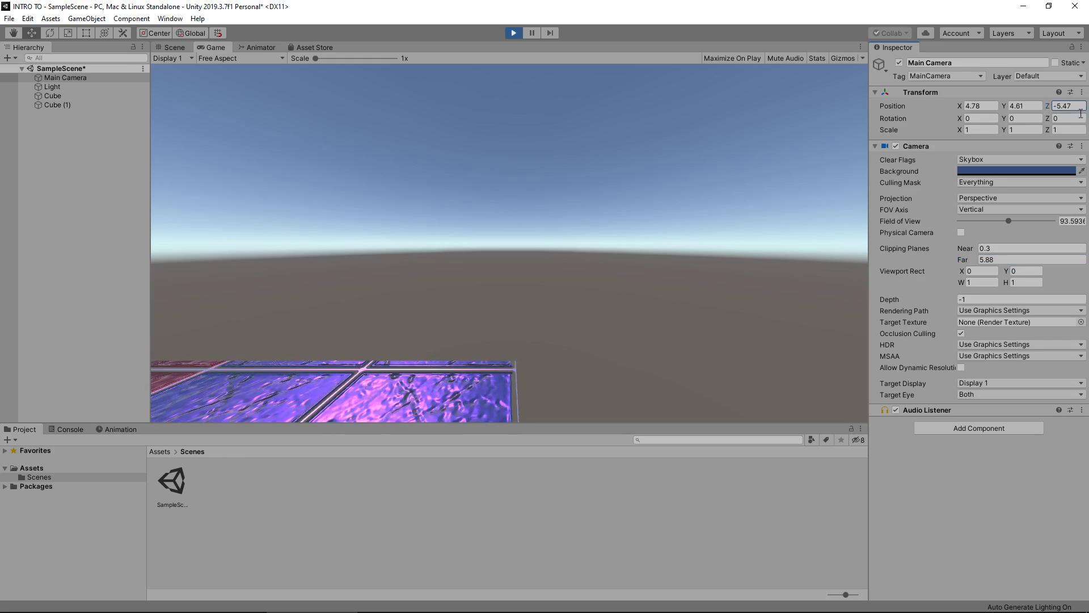
click(1007, 259)
text(1000)
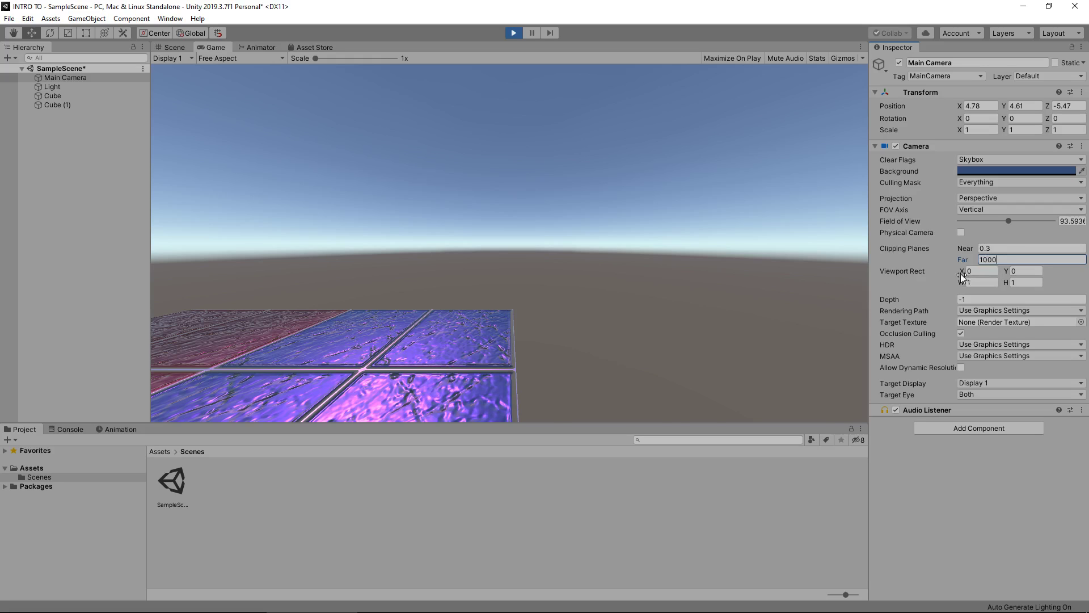
drag(961, 273, 972, 270)
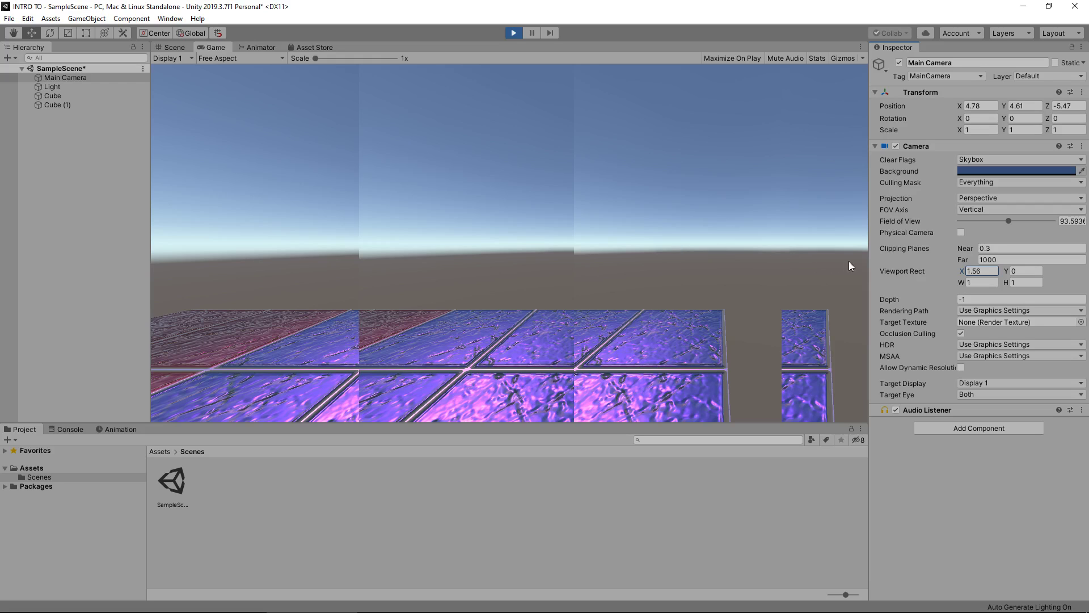
click(981, 271)
text(0)
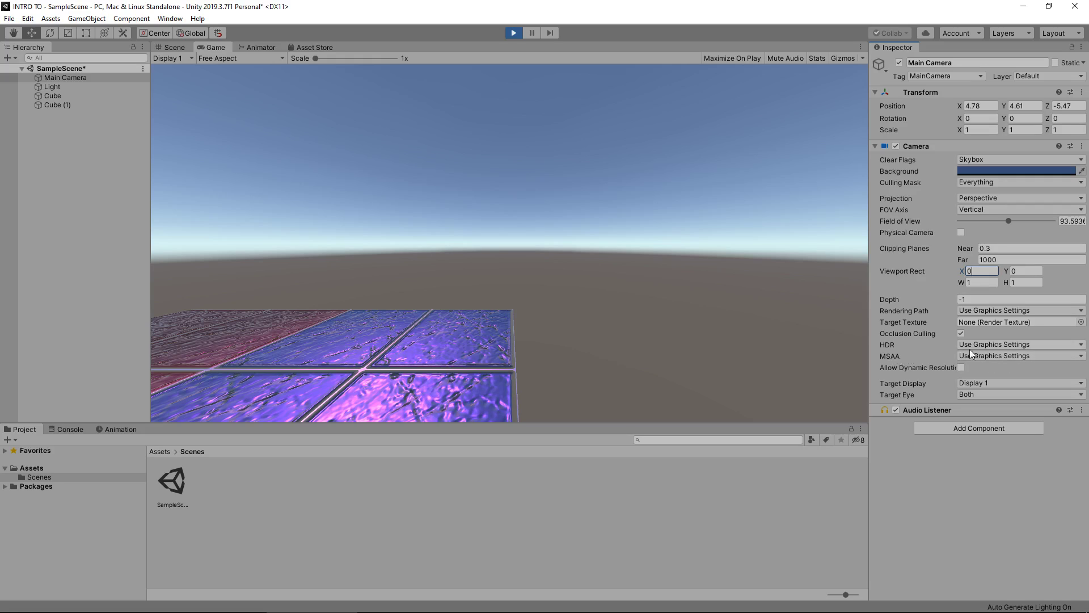
Set MSAA to Off and Rendering Path to Deferred, briefly trying Use Graphics Settings
click(996, 362)
click(996, 373)
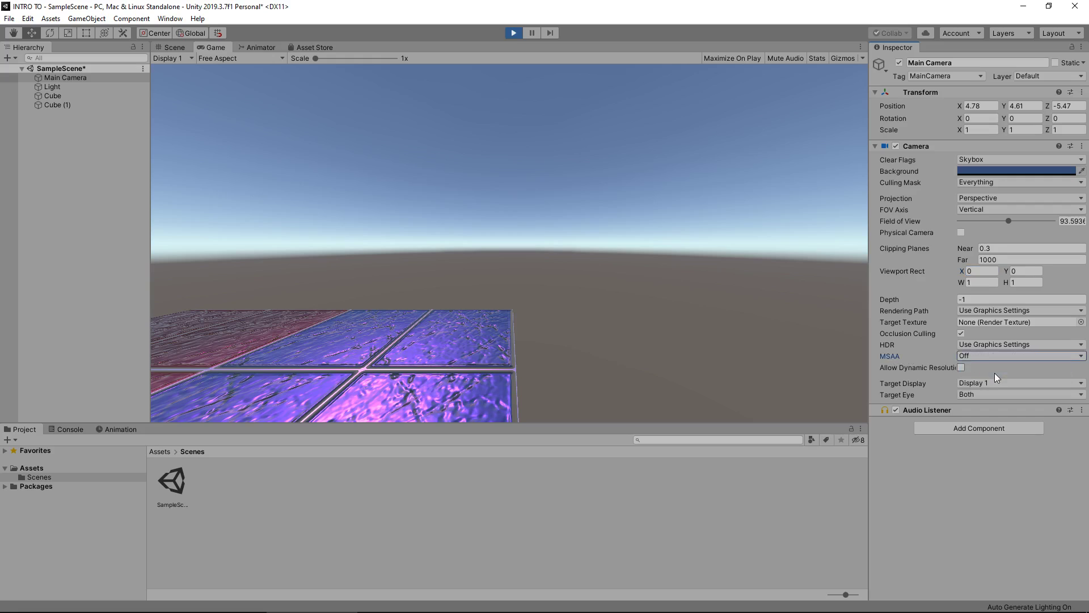
click(1003, 310)
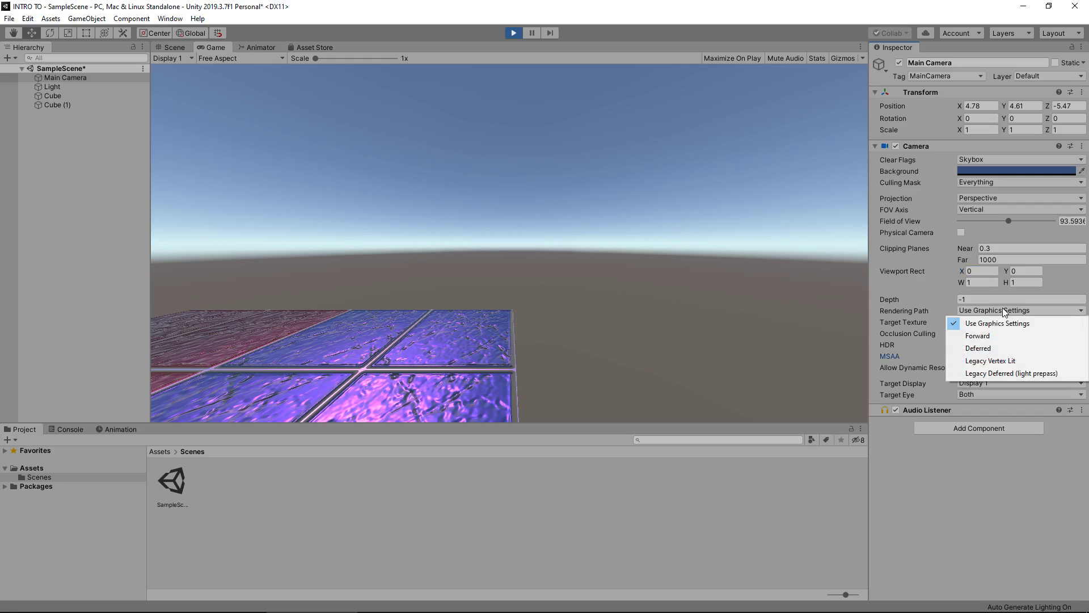
click(994, 346)
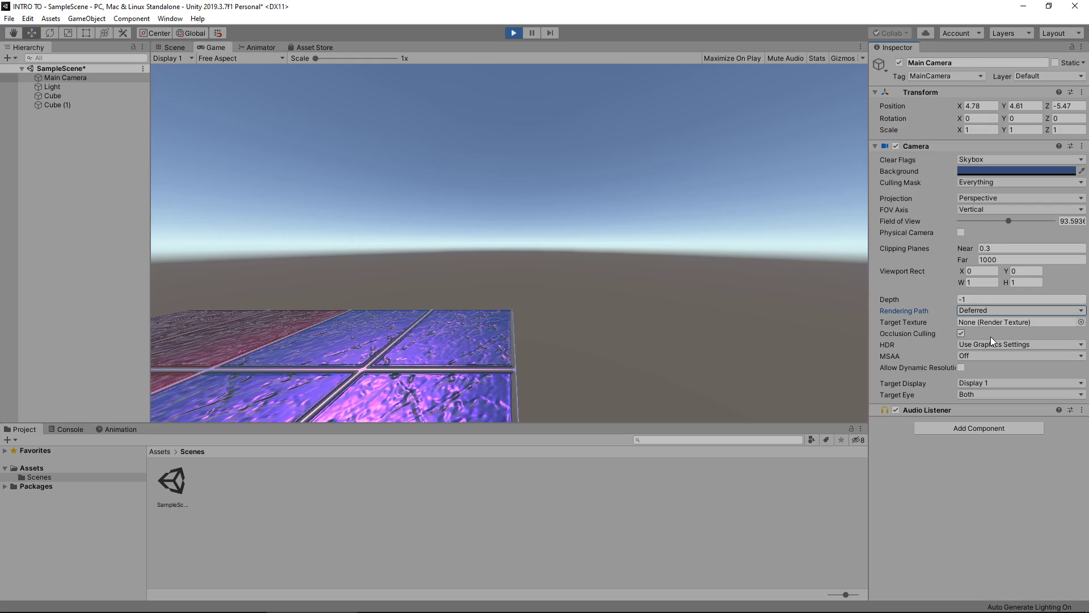
click(1015, 309)
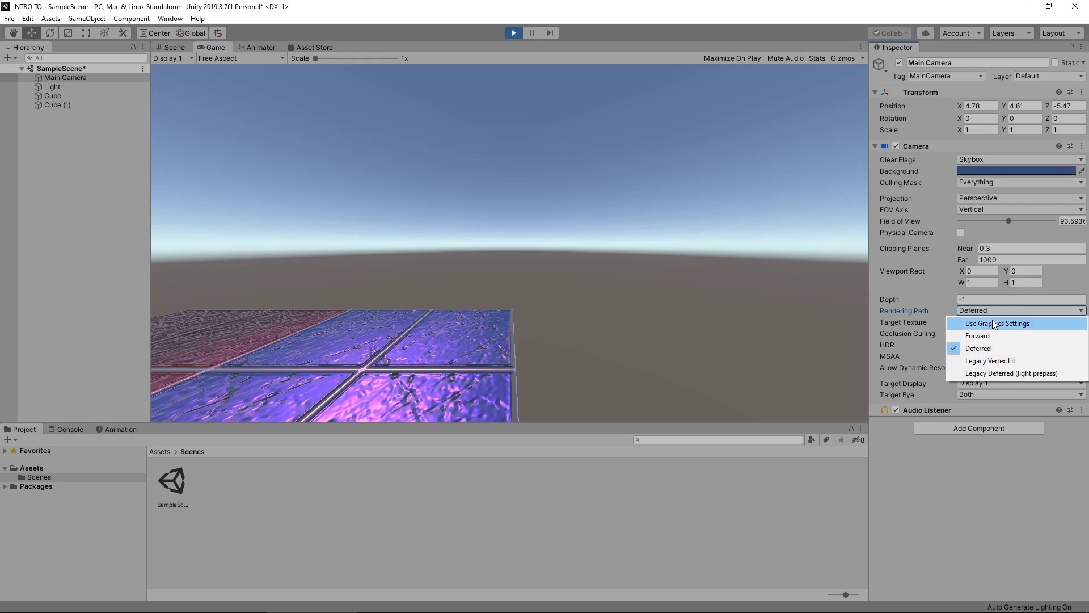
click(993, 323)
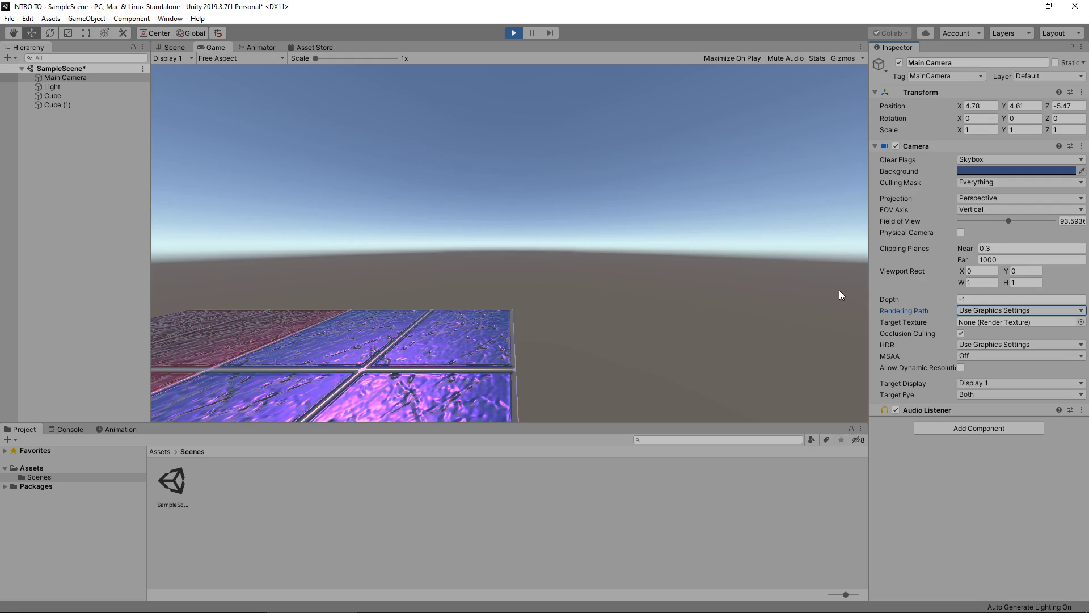
click(1024, 310)
click(994, 349)
click(989, 199)
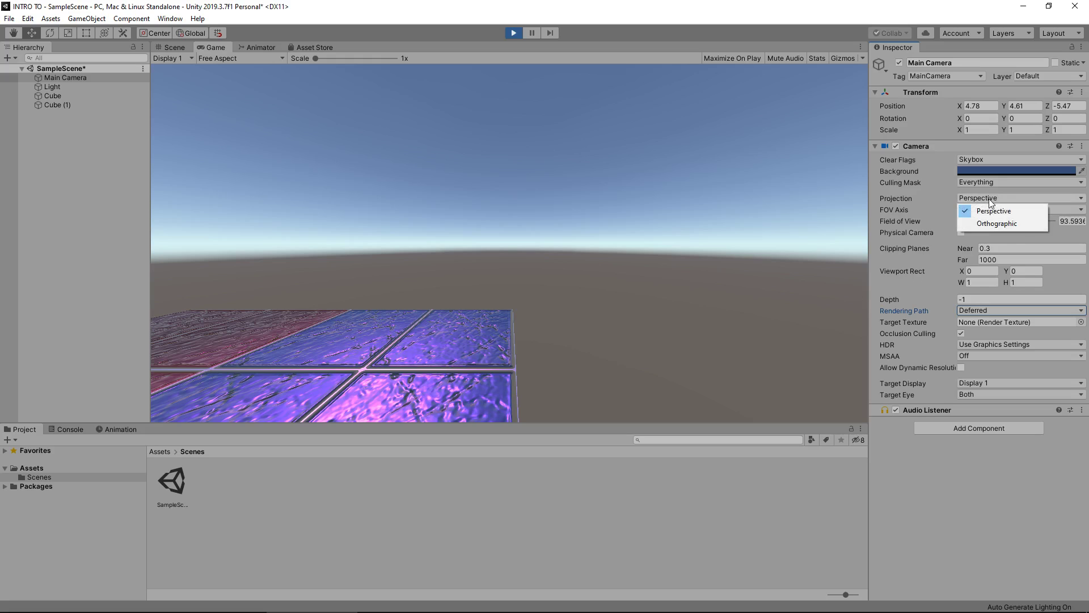
click(993, 223)
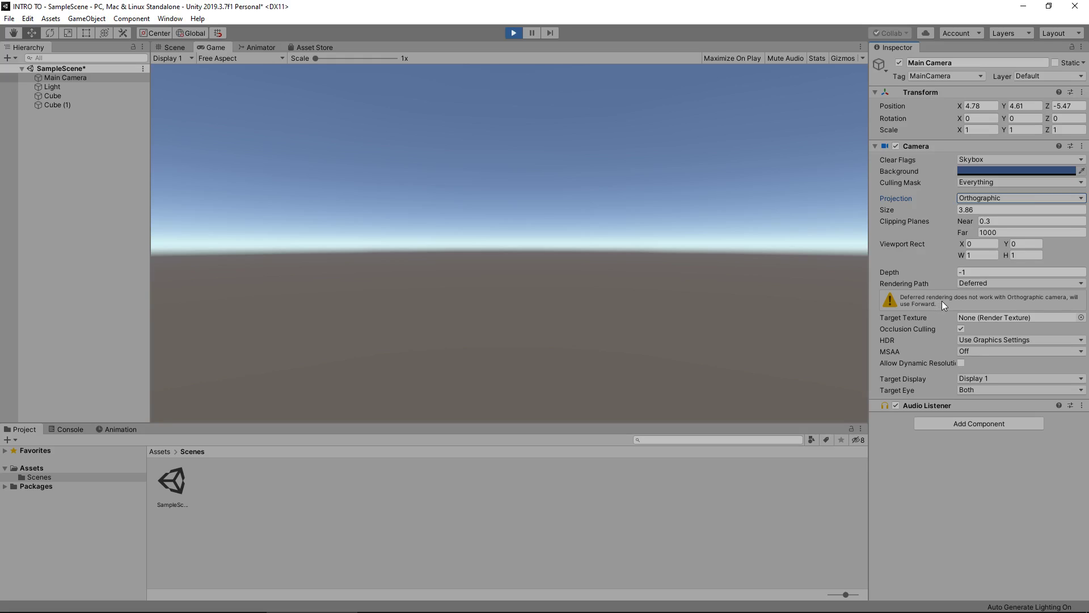
click(985, 284)
click(990, 296)
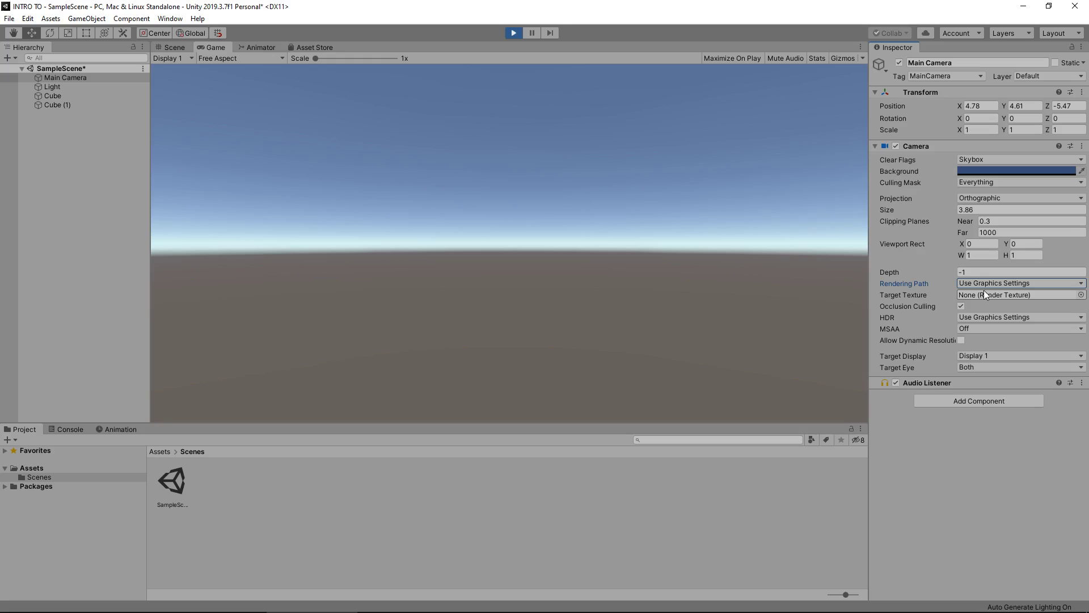
click(979, 284)
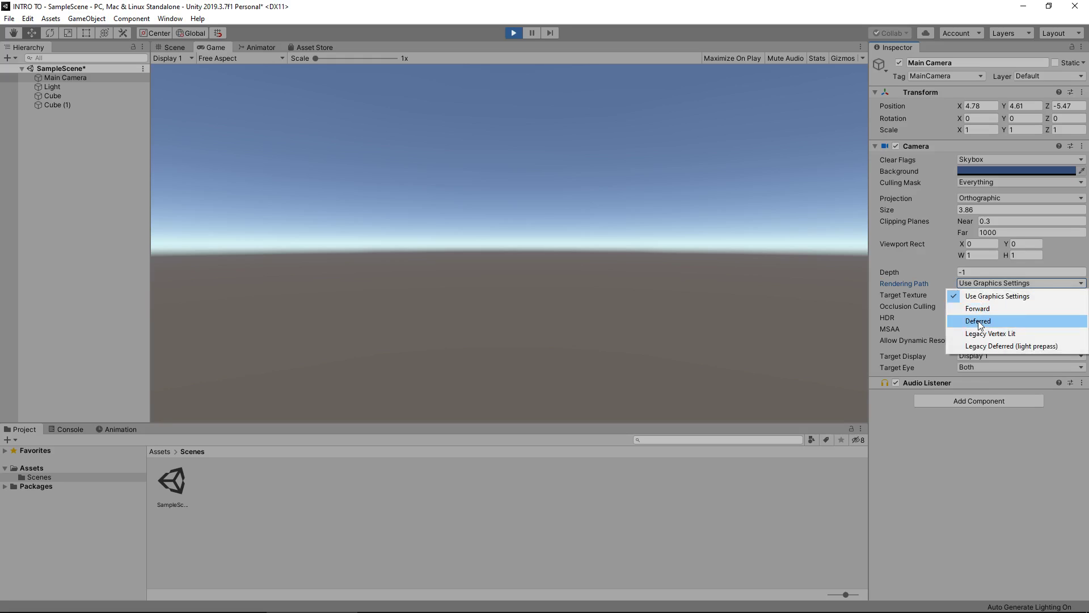
click(978, 322)
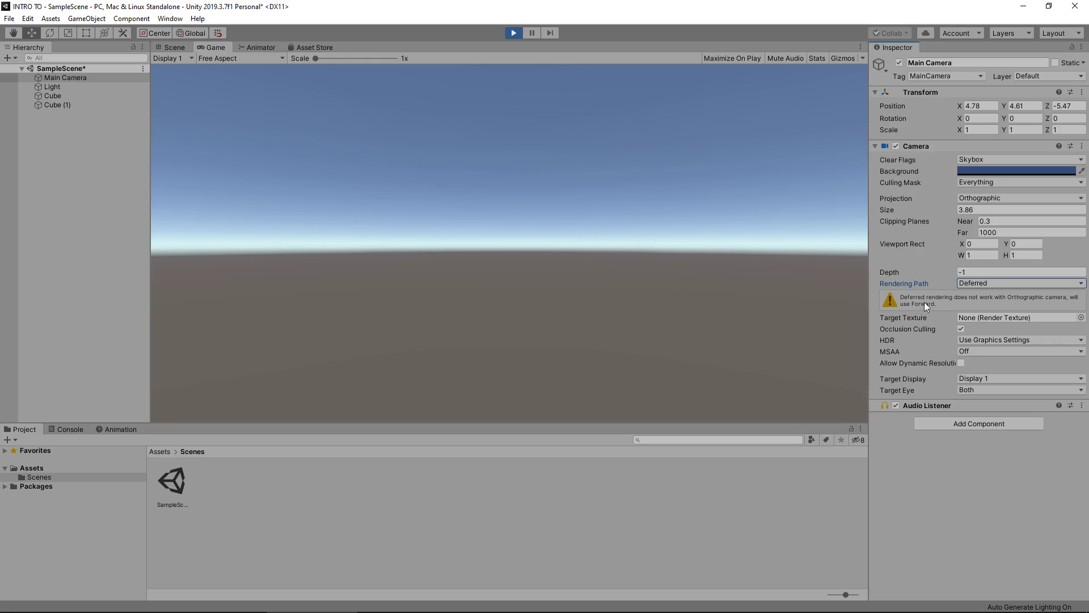
click(972, 199)
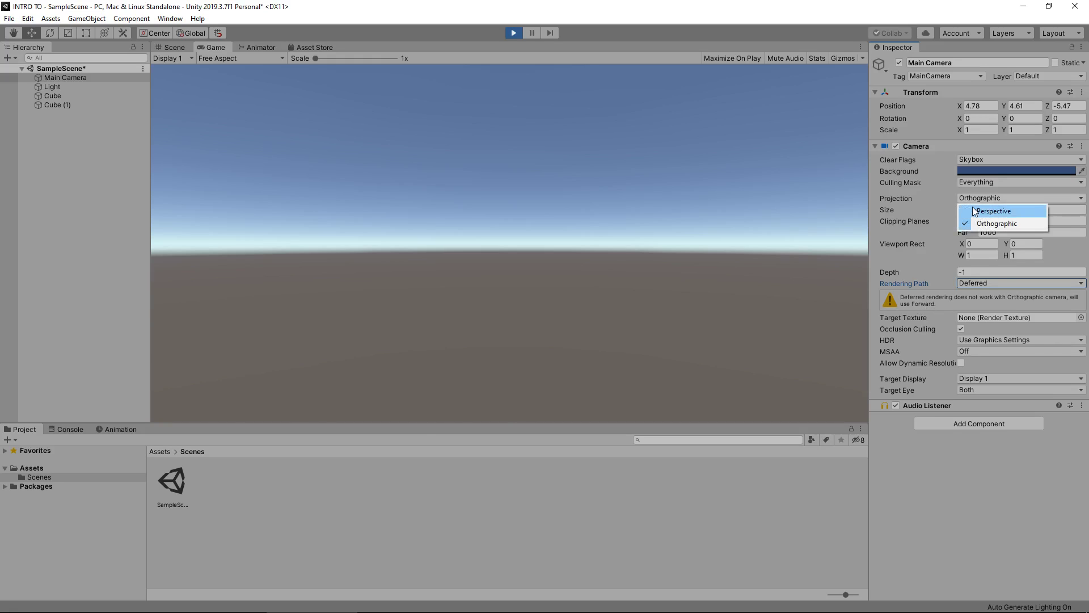
click(972, 209)
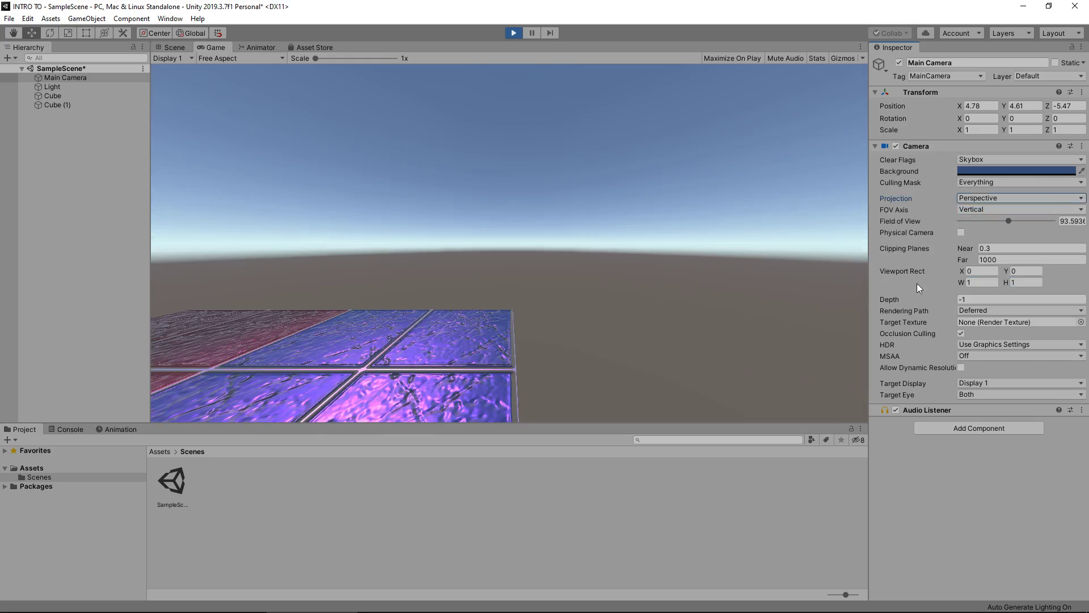
click(999, 344)
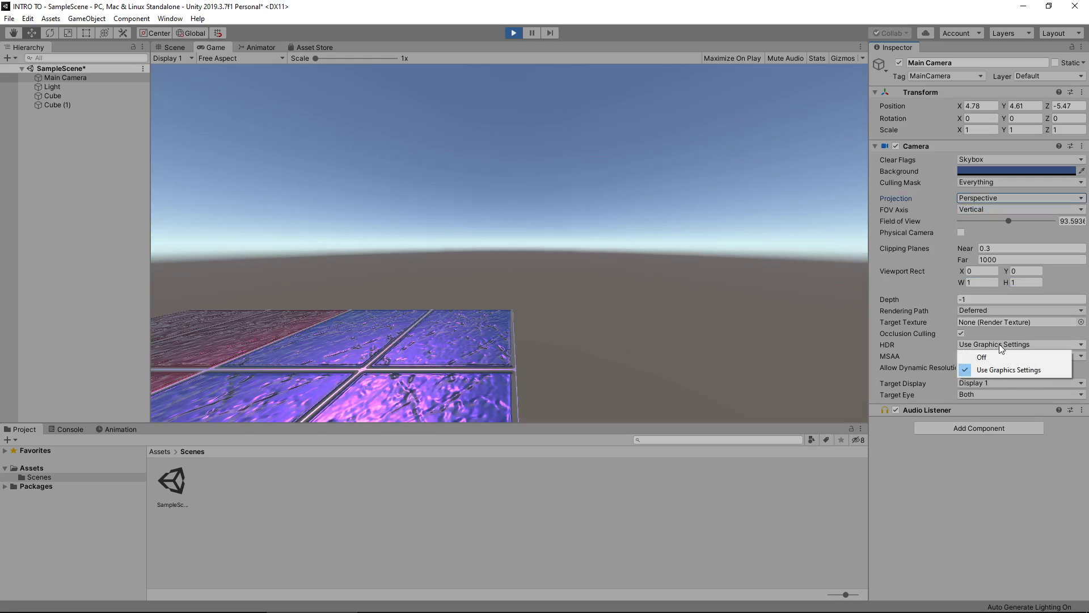
click(999, 344)
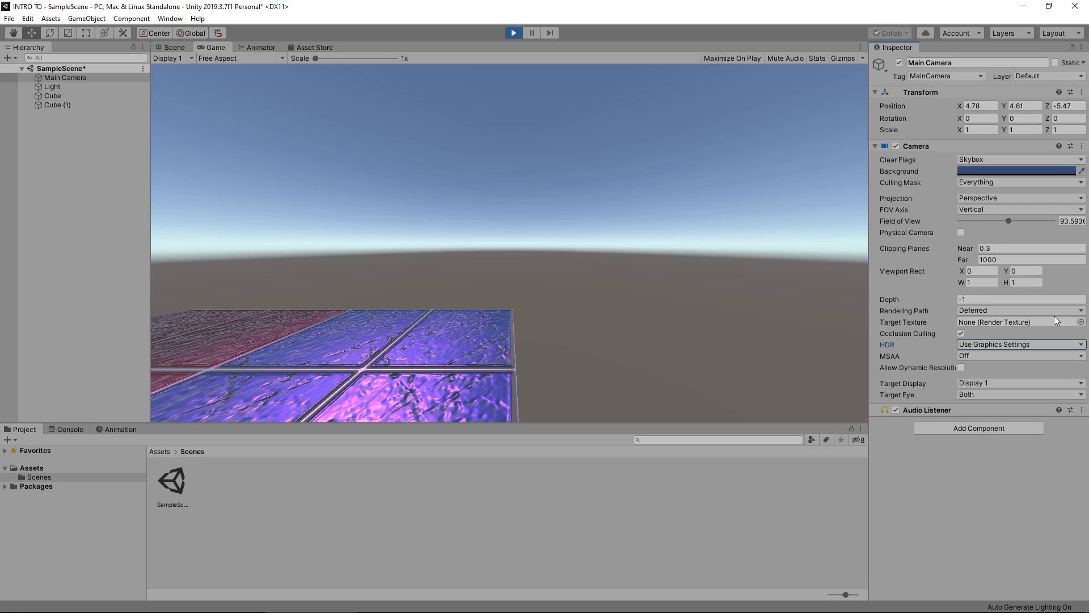
Set the Main Camera's Projection to Orthographic and its Rendering Path to Use Graphics Settings
click(1003, 198)
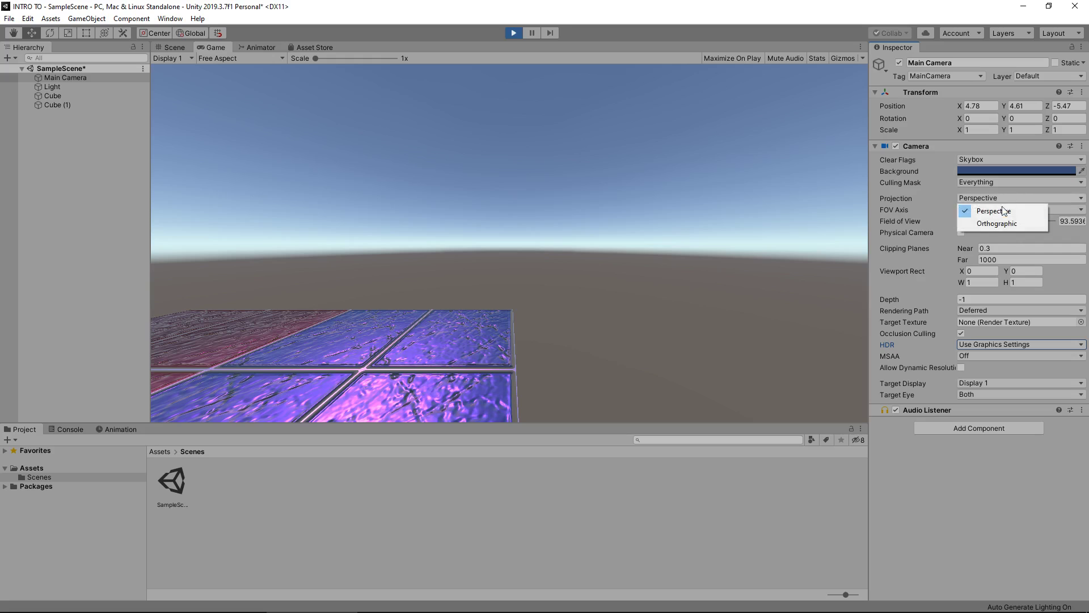
click(997, 223)
click(987, 284)
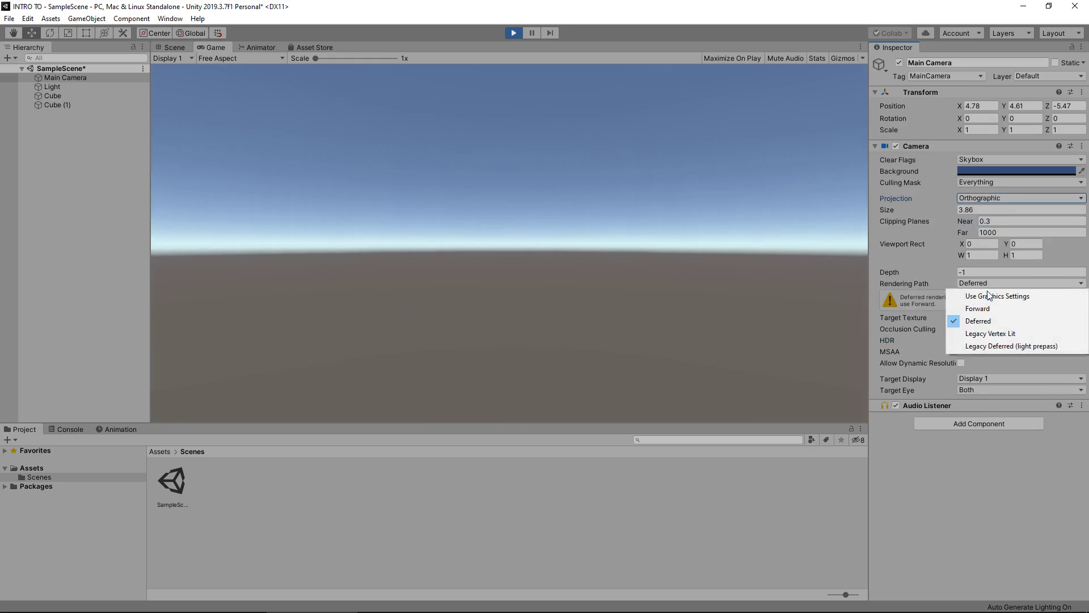
click(987, 296)
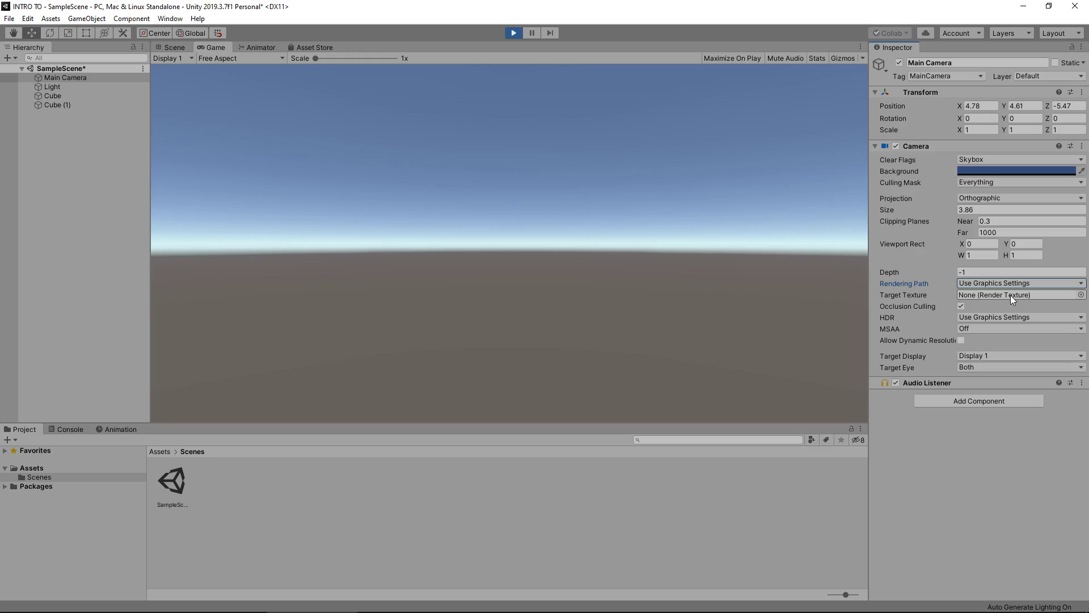
Exit play mode so the Main Camera reverts to perspective at Z -10
click(514, 33)
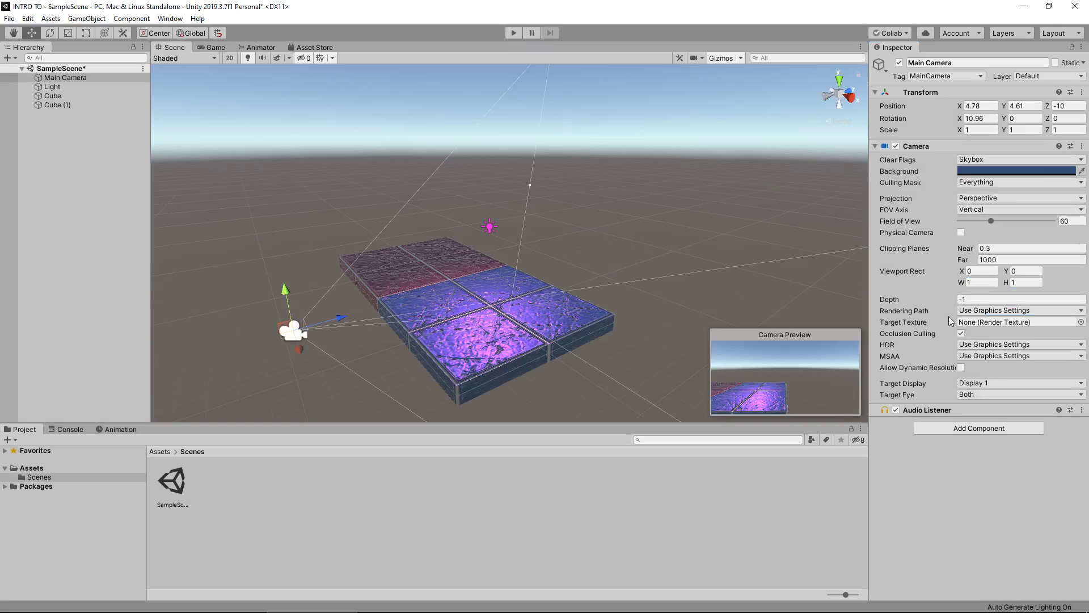
mouse_move(934, 248)
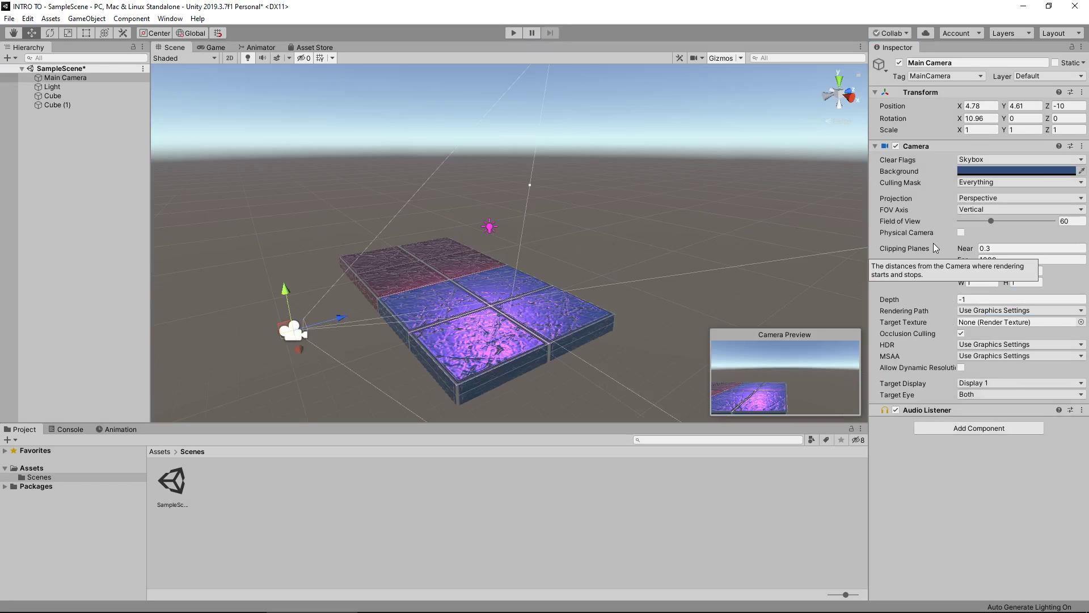